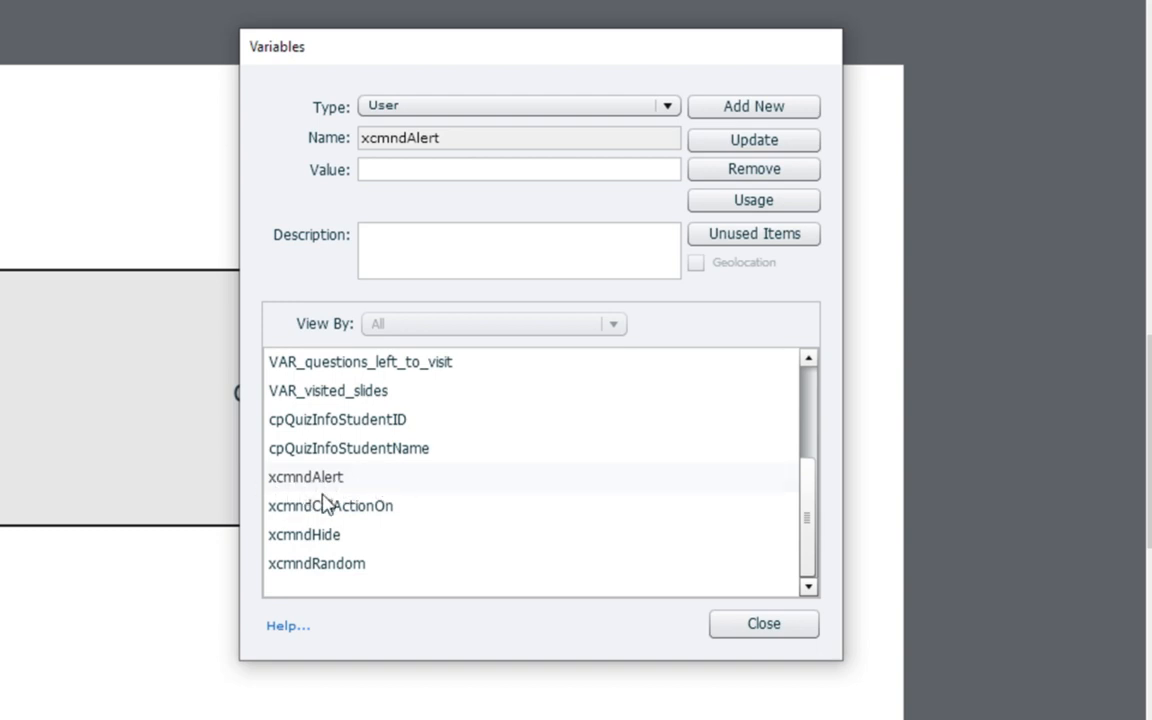
# Step: Remove the xcmndHide variable from the project's user variables
pyautogui.click(429, 535)
pyautogui.click(766, 175)
pyautogui.scroll(2, 615, 475)
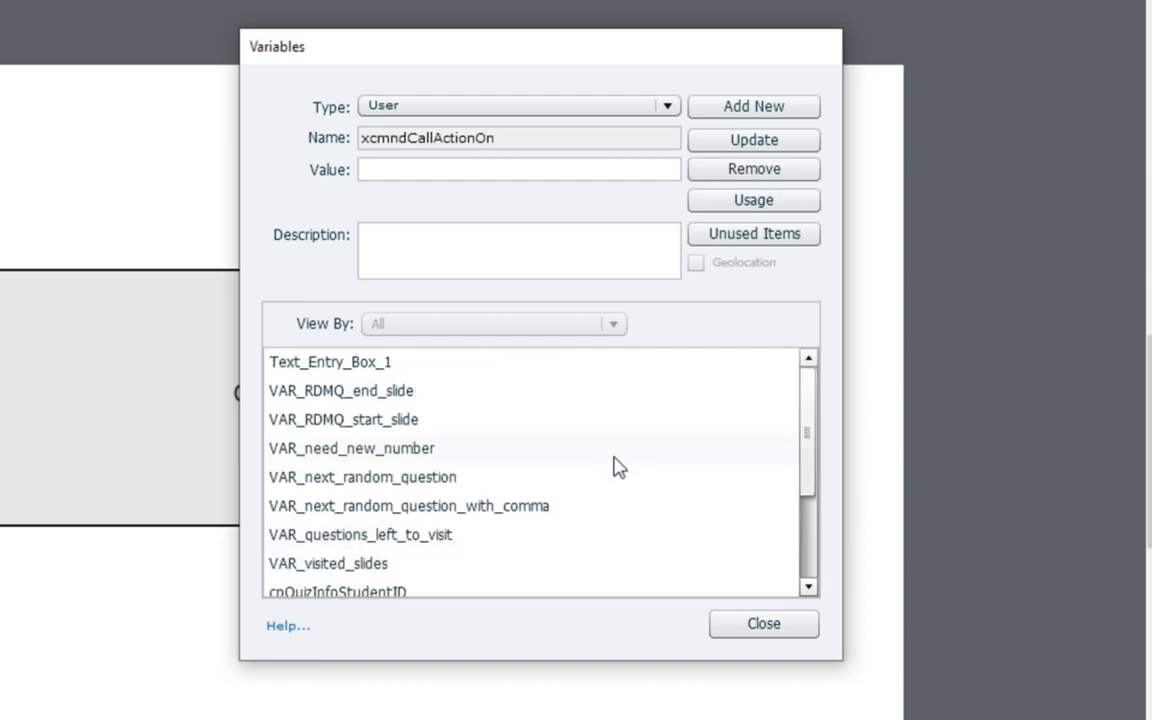
# Step: Examine the names and default values of the VAR_ user variables, from VAR_RDMQ_end_slide through VAR_visited_slides
pyautogui.click(450, 392)
pyautogui.click(418, 420)
pyautogui.click(407, 453)
pyautogui.click(407, 475)
pyautogui.click(406, 514)
pyautogui.click(391, 544)
pyautogui.click(393, 563)
pyautogui.click(424, 506)
pyautogui.click(407, 478)
pyautogui.click(388, 450)
pyautogui.click(386, 424)
pyautogui.click(395, 392)
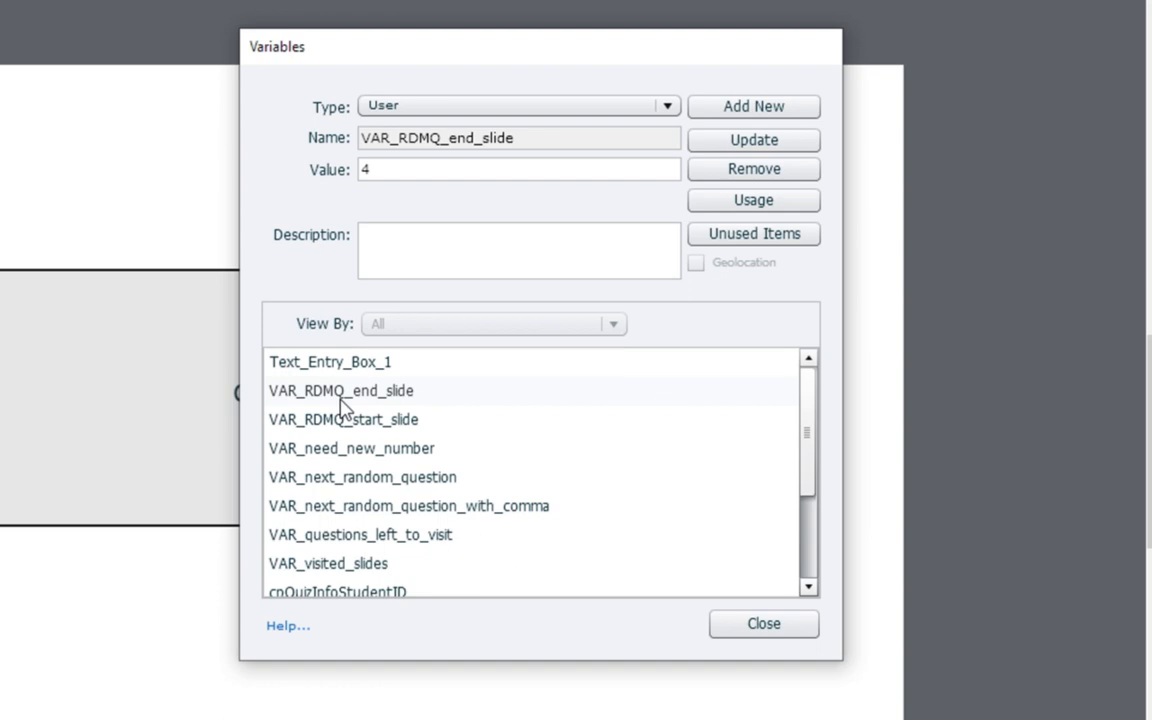
pyautogui.click(352, 452)
pyautogui.click(345, 478)
pyautogui.click(334, 506)
pyautogui.click(334, 535)
pyautogui.click(322, 565)
pyautogui.click(330, 538)
pyautogui.click(345, 450)
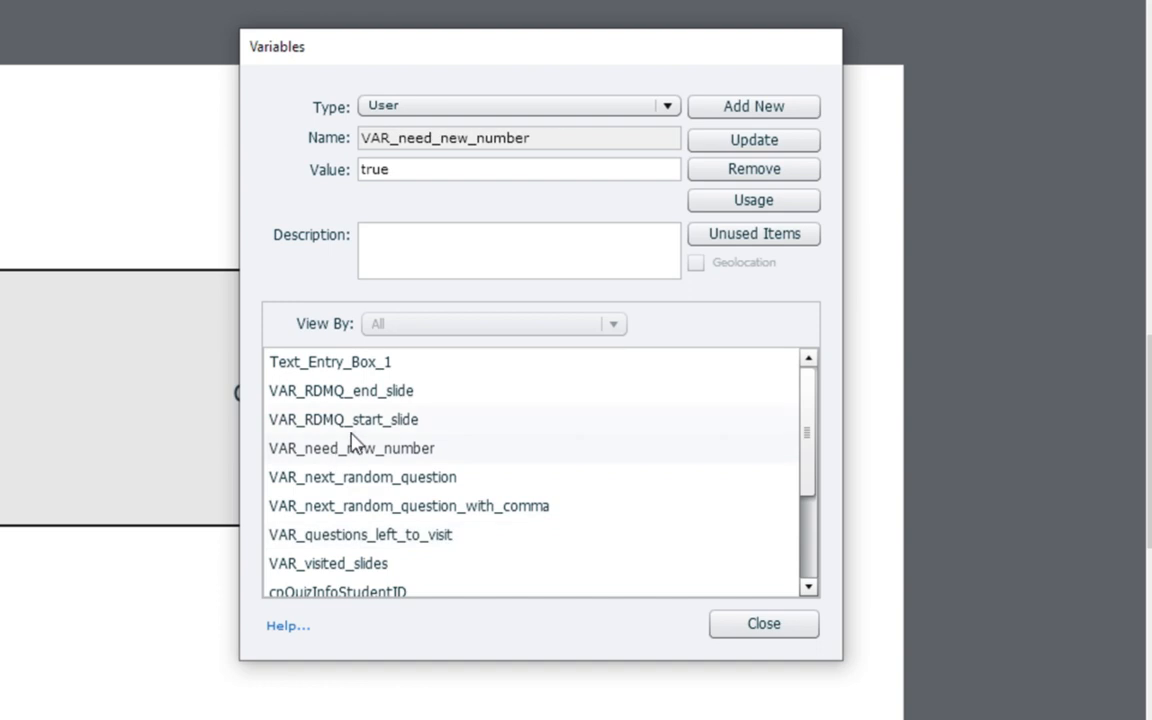
pyautogui.click(340, 389)
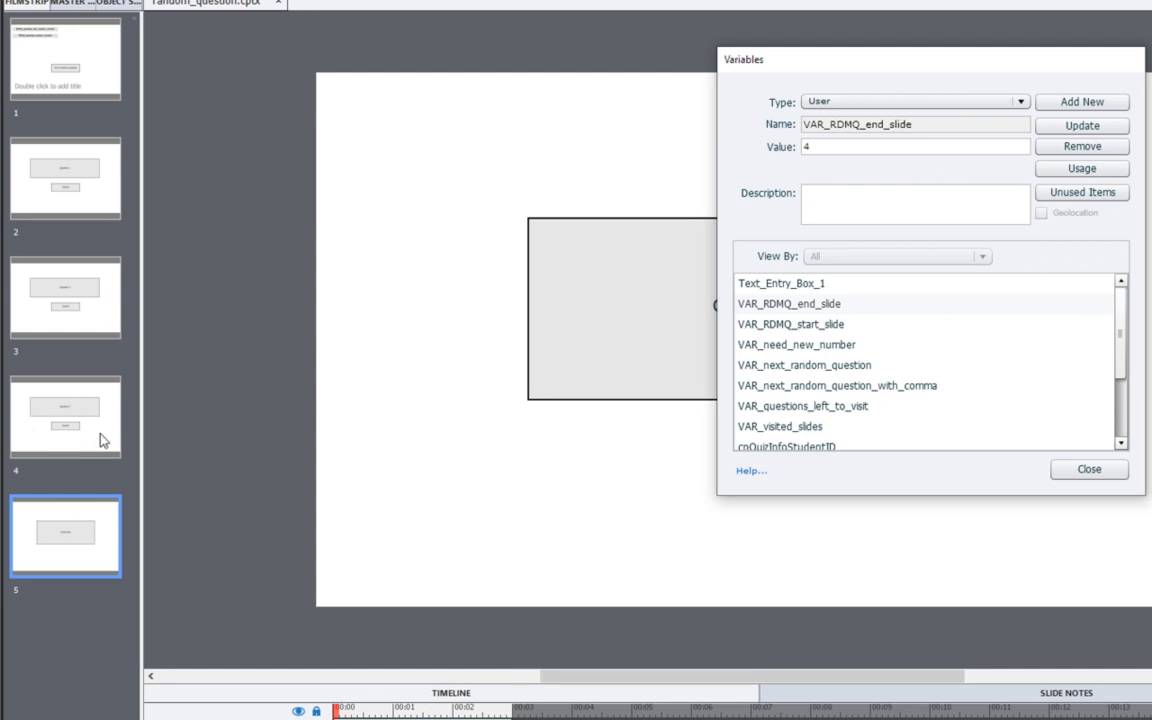
# Step: Examine the definitions of VAR_RDMQ_start_slide and VAR_need_new_number
pyautogui.click(818, 326)
pyautogui.click(848, 345)
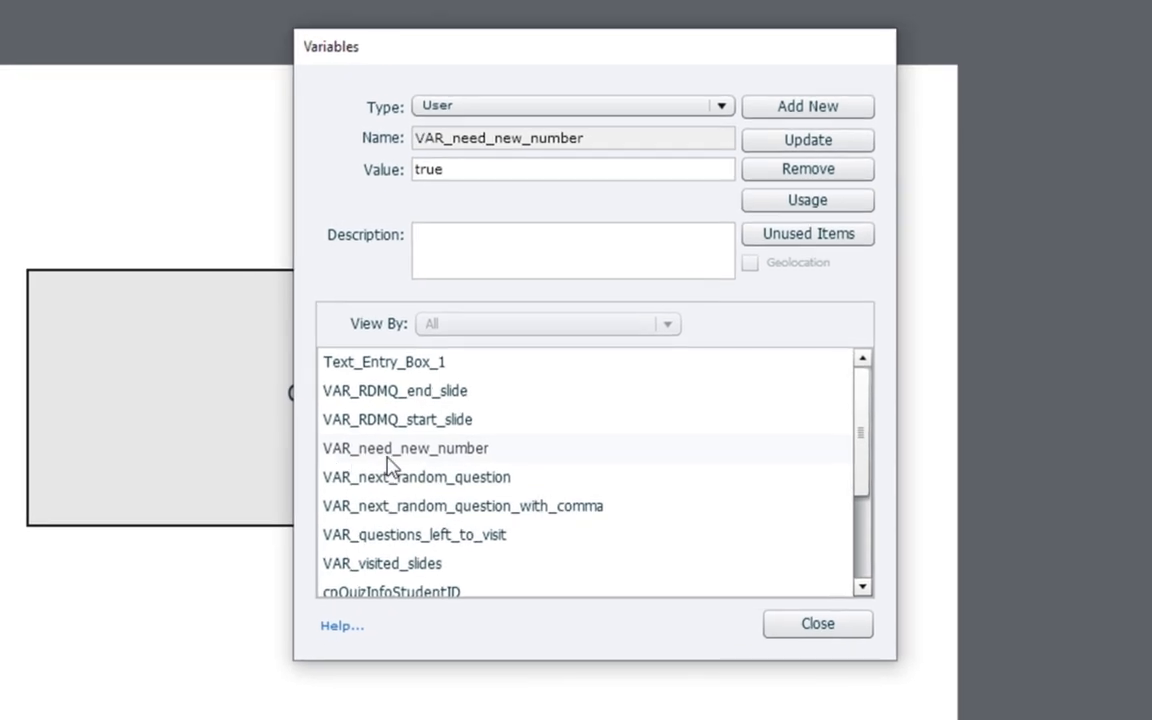
pyautogui.doubleClick(474, 172)
pyautogui.moveTo(617, 141); pyautogui.dragTo(347, 141)
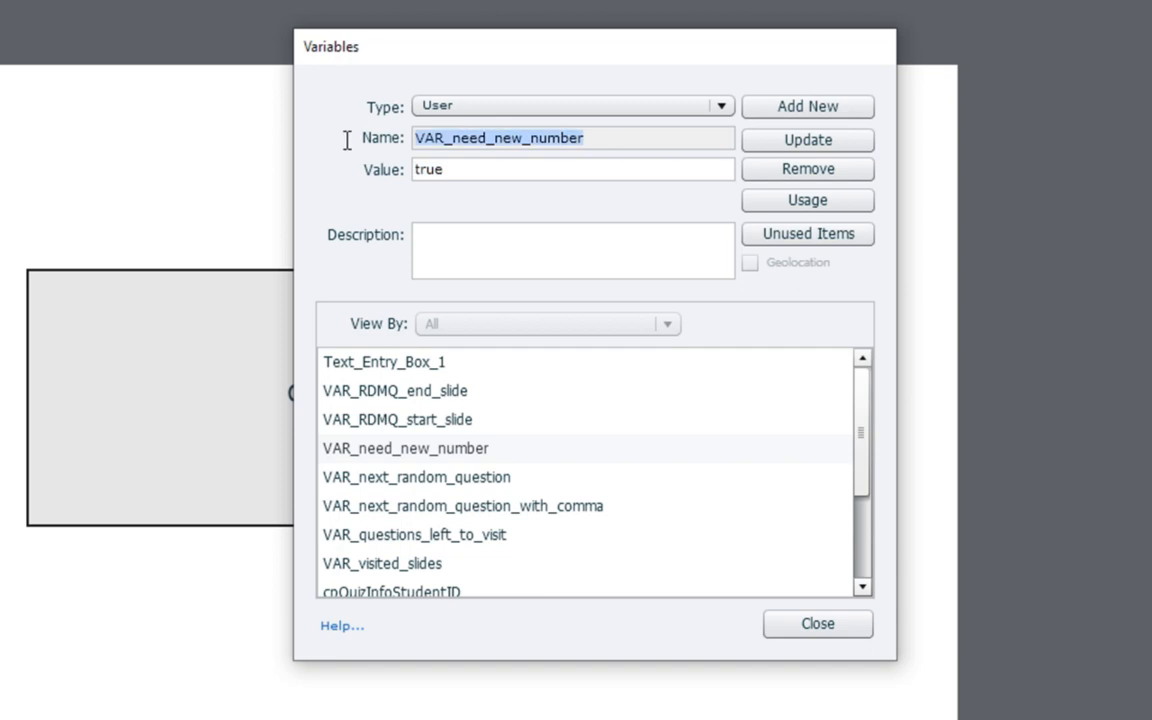
# Step: Try an example value in VAR_next_random_question and "3," in VAR_next_random_question_with_comma, and clear the example values
pyautogui.click(449, 484)
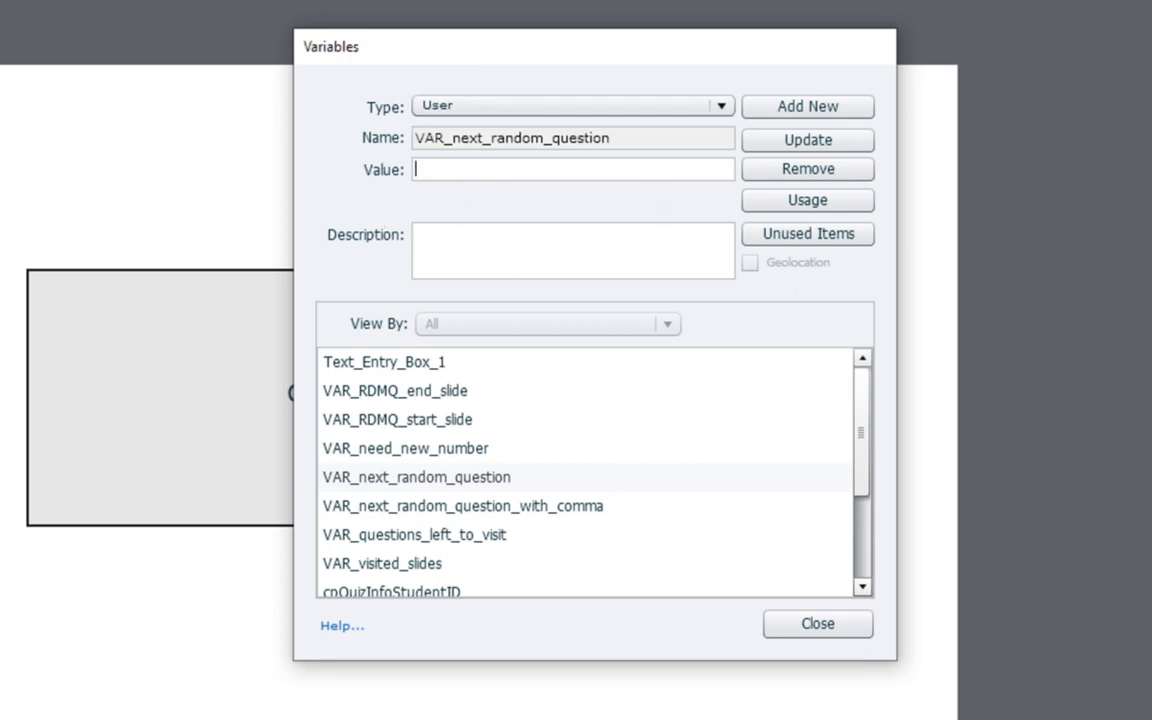
pyautogui.click(520, 508)
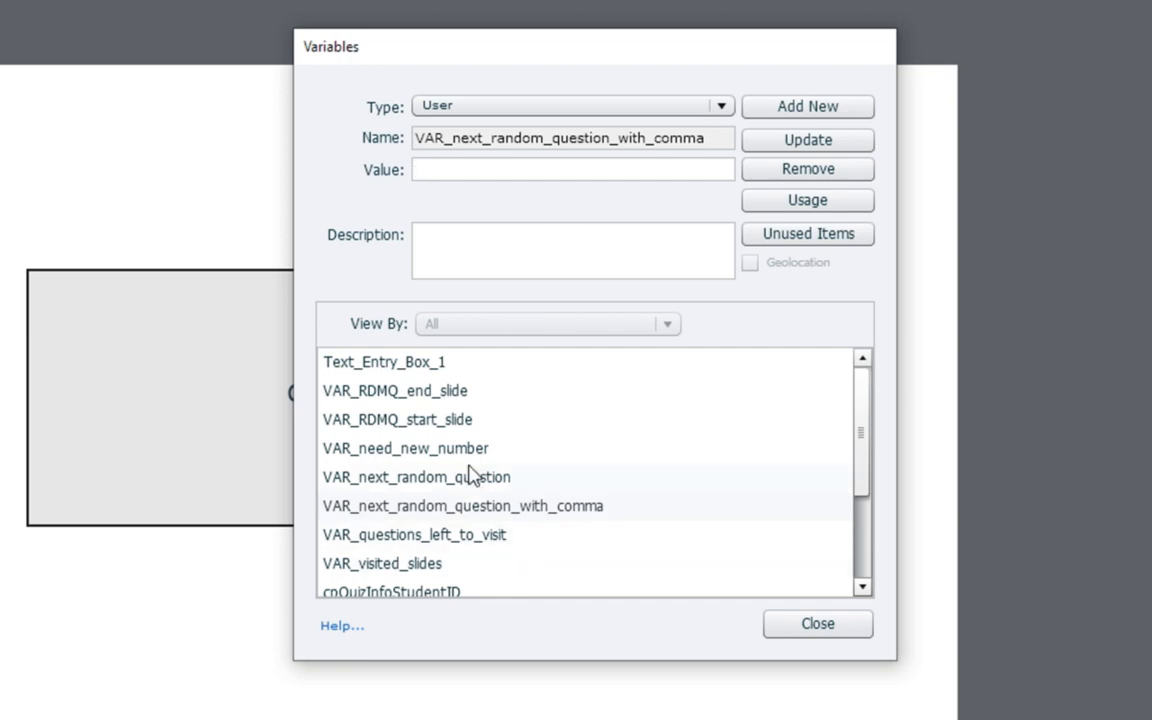
pyautogui.click(365, 478)
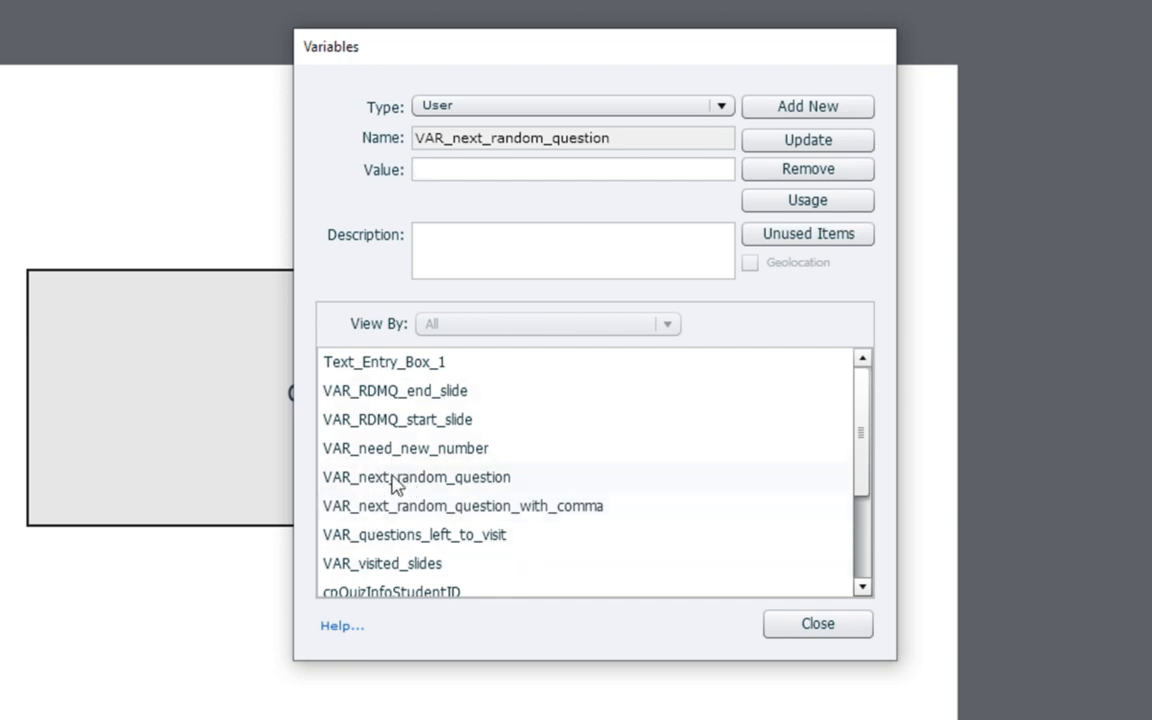
pyautogui.click(465, 170)
pyautogui.click(527, 507)
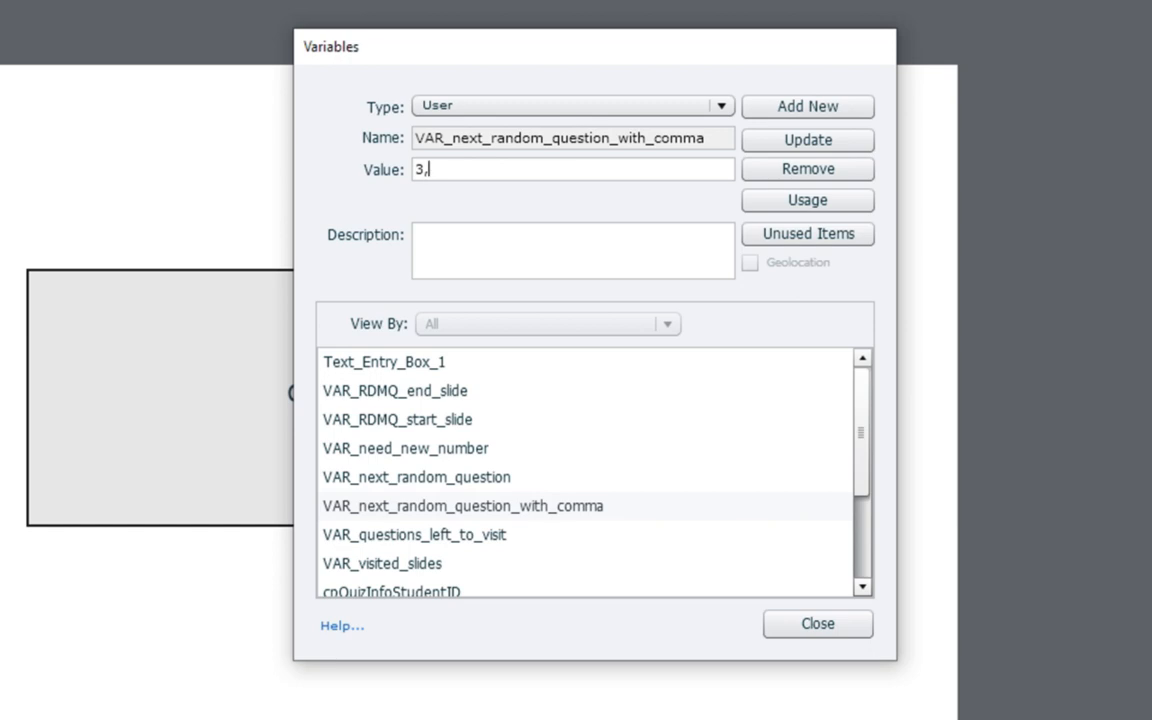
pyautogui.moveTo(687, 180); pyautogui.dragTo(437, 159)
pyautogui.click(522, 482)
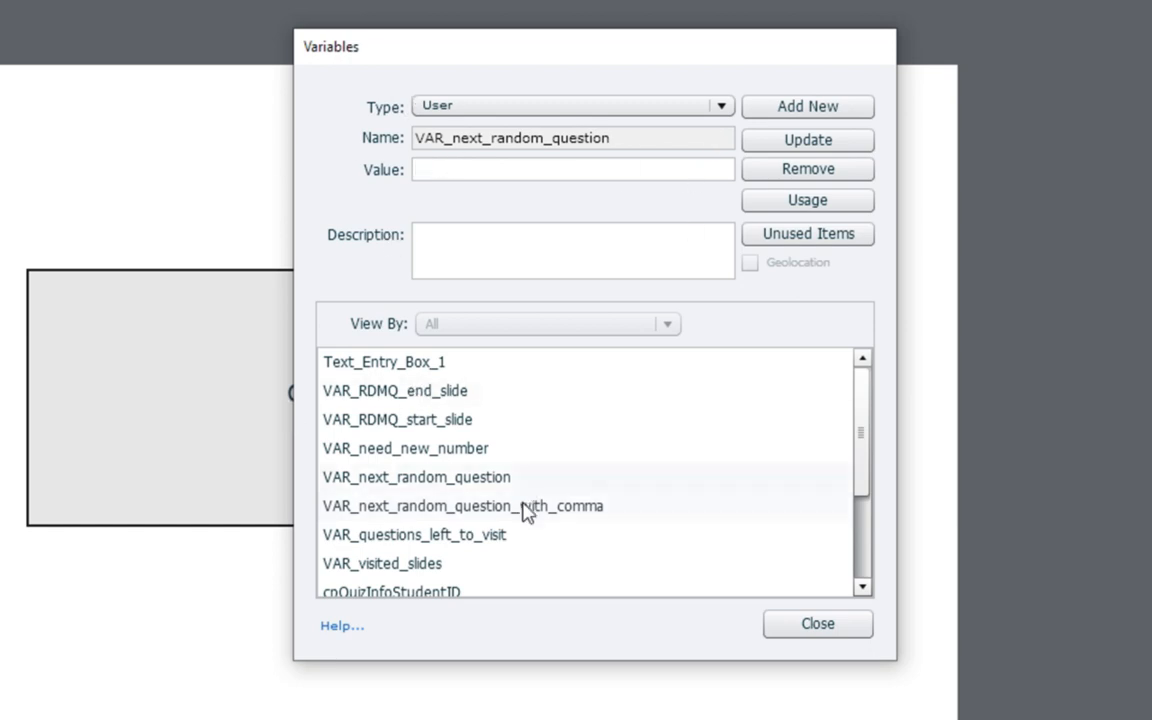
pyautogui.click(520, 514)
# Step: Examine the definitions of VAR_questions_left_to_visit and VAR_visited_slides
pyautogui.click(425, 540)
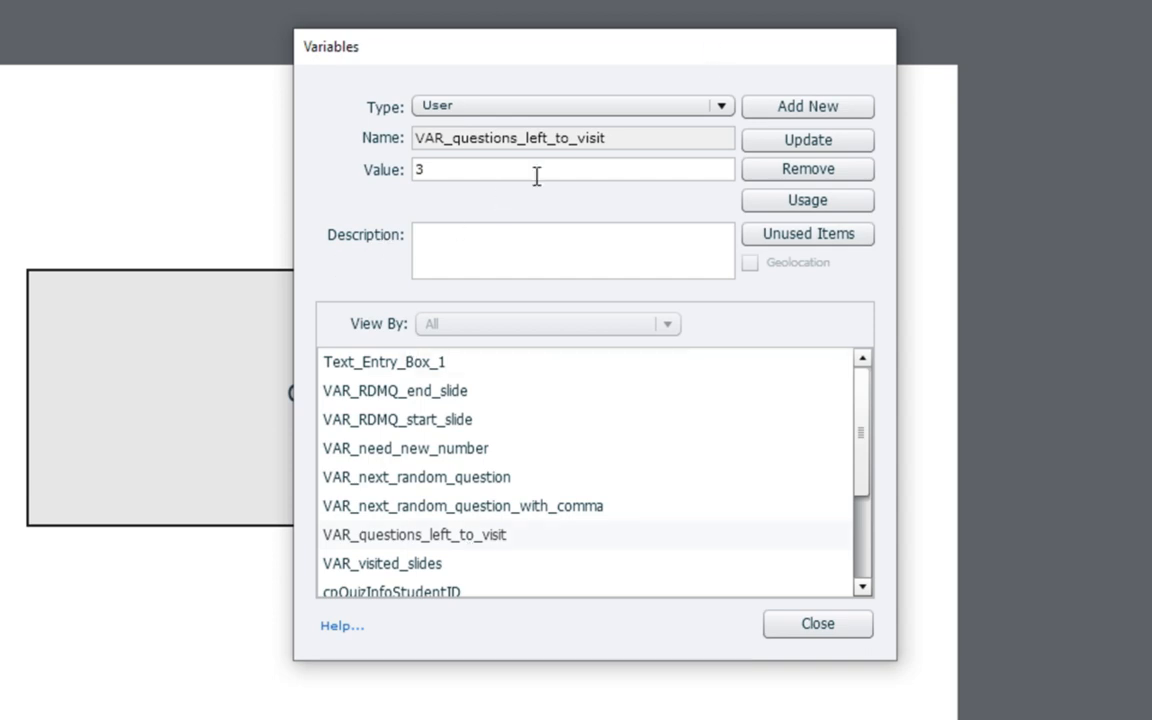
pyautogui.click(481, 175)
pyautogui.click(430, 563)
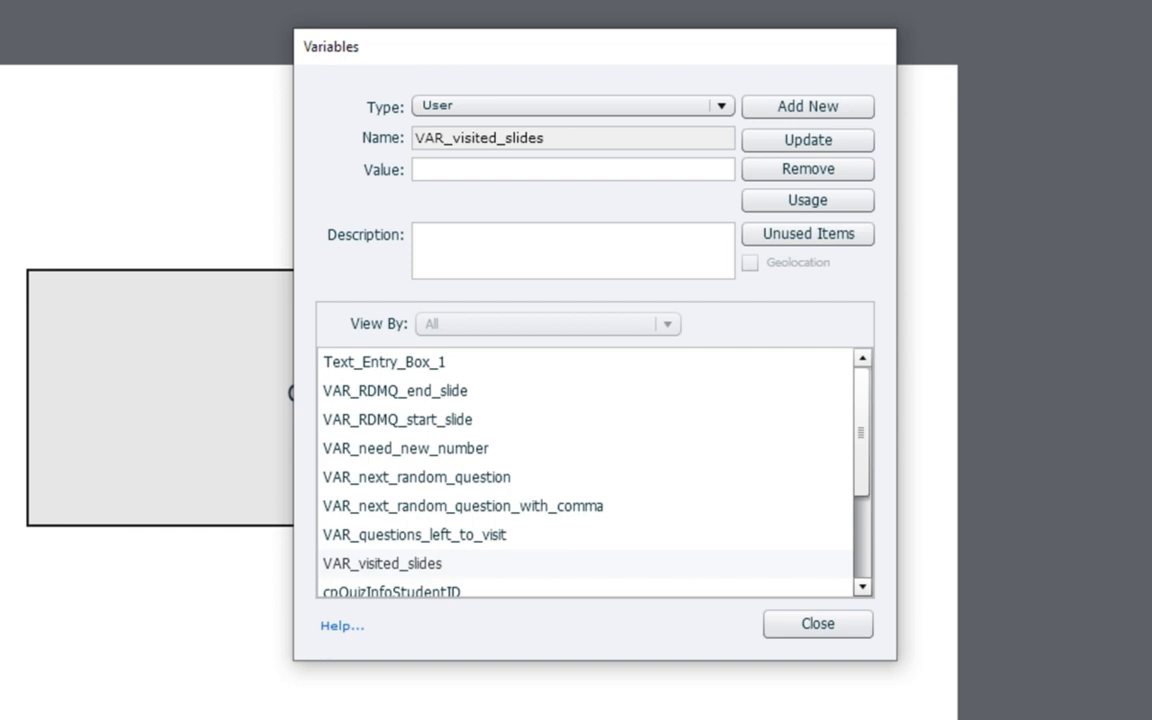
pyautogui.doubleClick(597, 139)
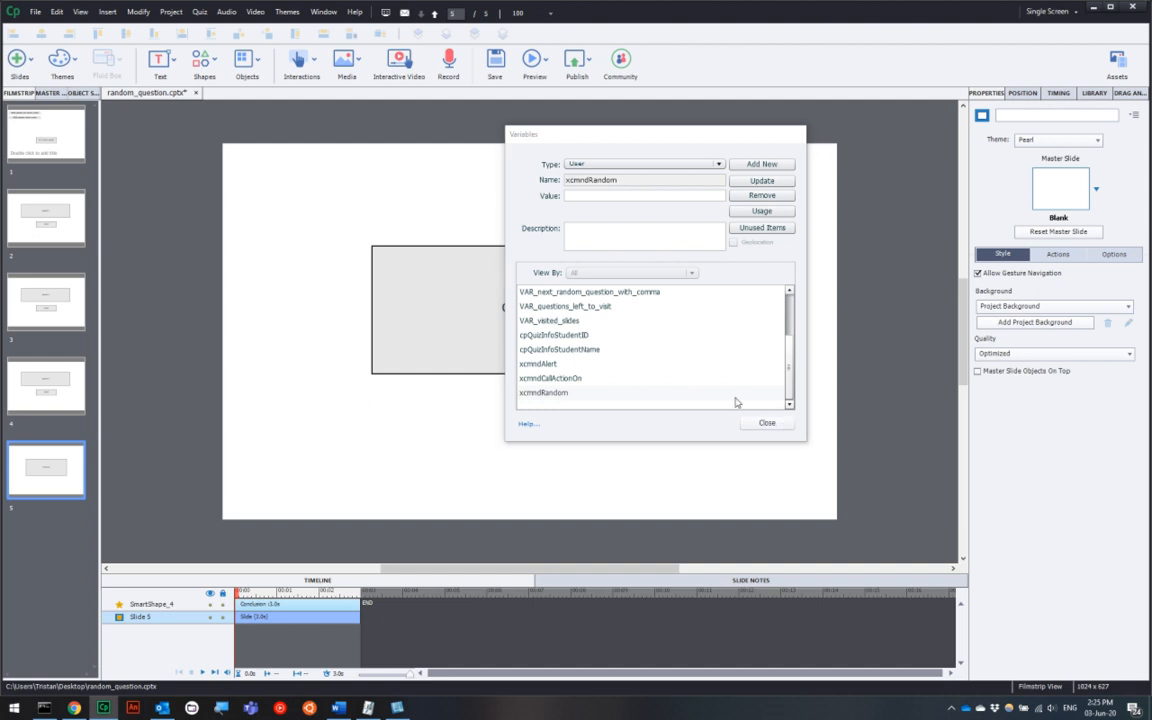
# Step: Close the variables list and open the advanced action assigned to the RDMQ_generate_random_number button on slide 1
pyautogui.click(766, 423)
pyautogui.click(57, 132)
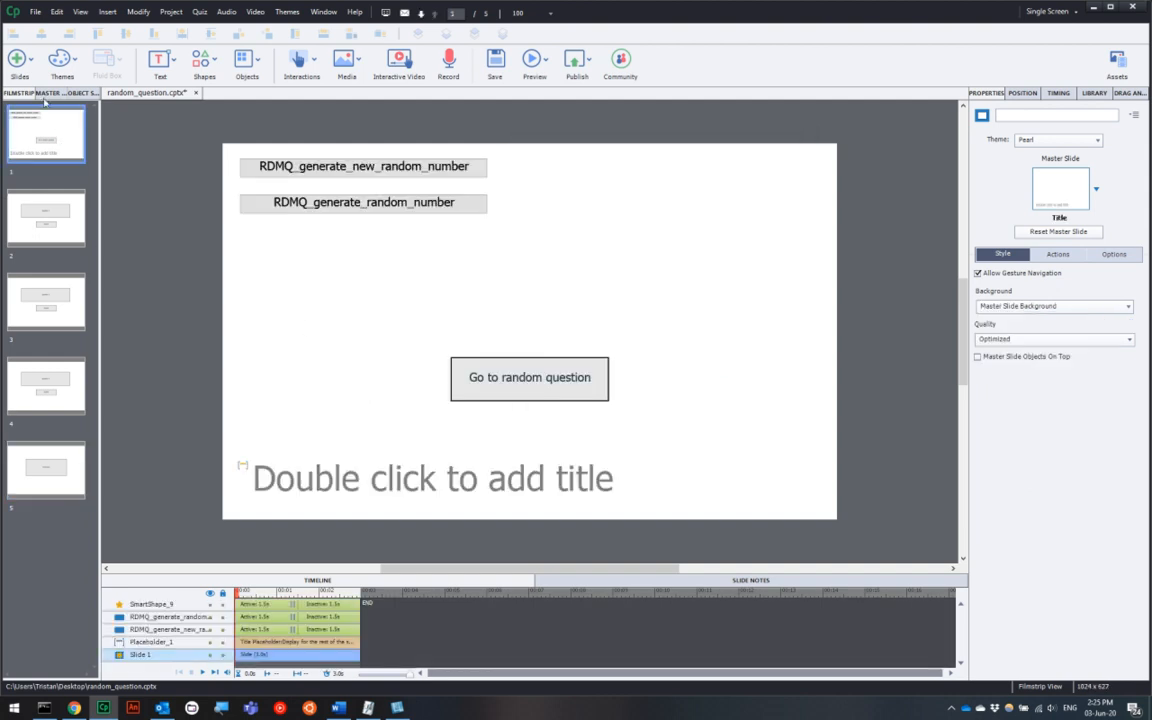
pyautogui.click(309, 216)
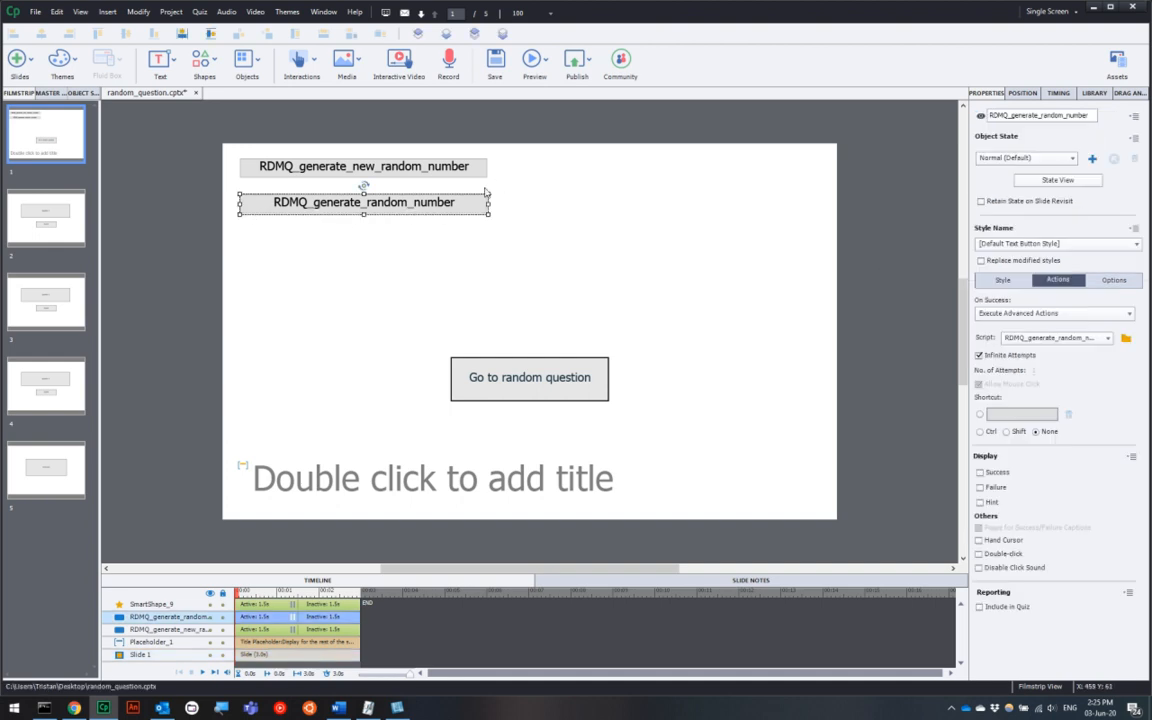
pyautogui.click(1126, 339)
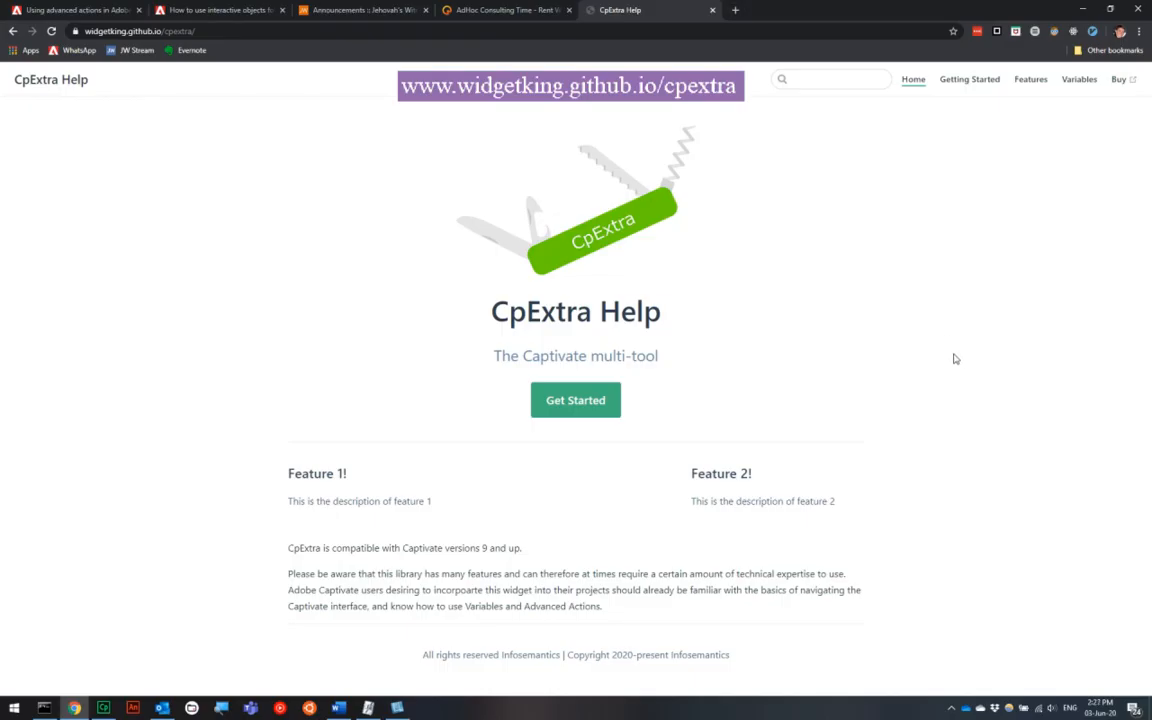
# Step: Find the xcmndRandom entry among the command variables in the CpExtra online help
pyautogui.moveTo(689, 499); pyautogui.dragTo(288, 445)
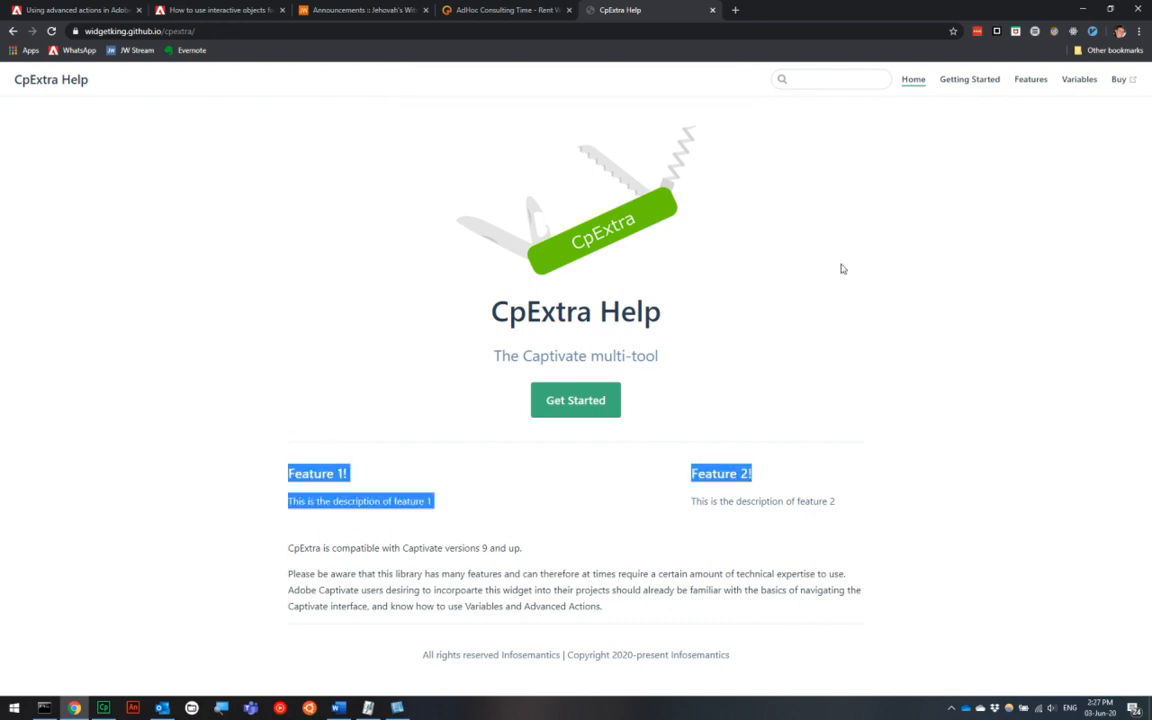
pyautogui.click(924, 295)
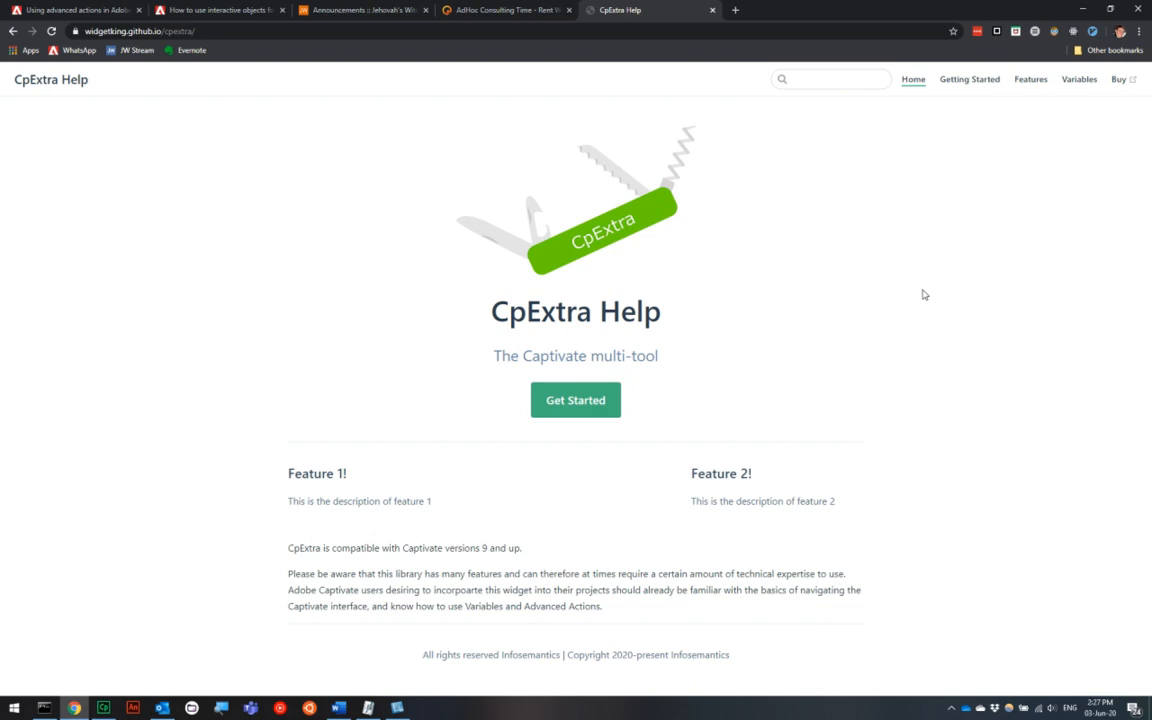
pyautogui.click(1080, 80)
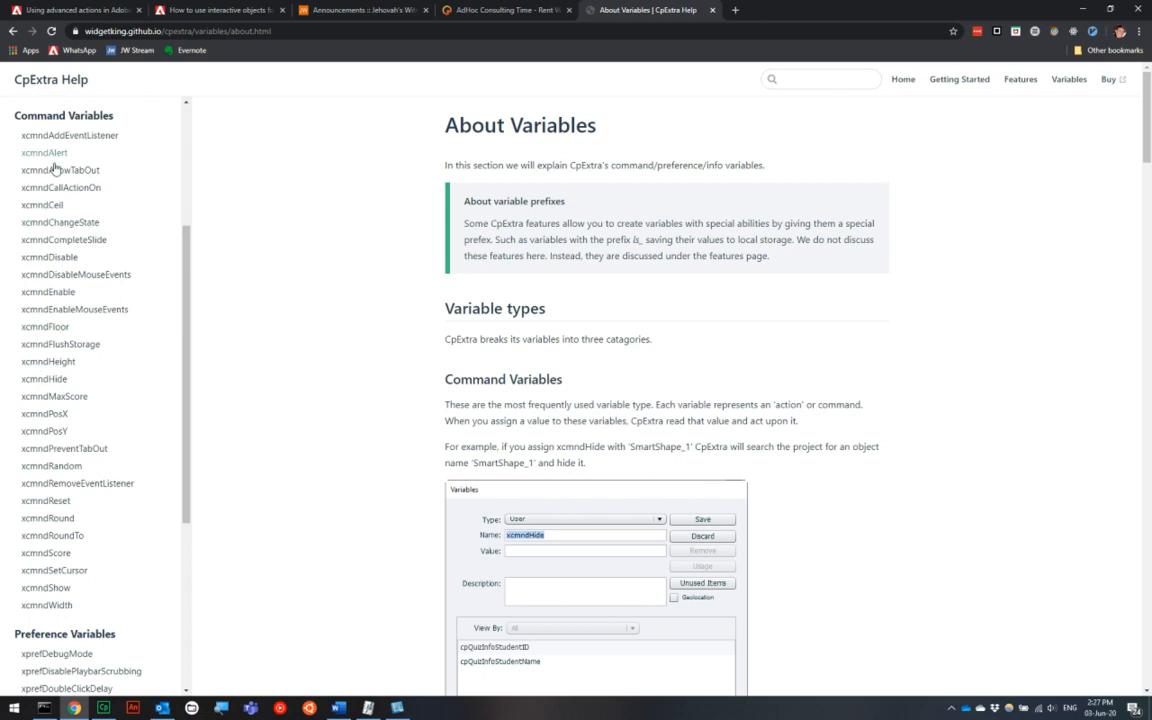
pyautogui.scroll(-5, 75, 250)
pyautogui.scroll(-1, 73, 252)
pyautogui.scroll(9, 123, 548)
pyautogui.scroll(1, 100, 500)
pyautogui.scroll(-3, 85, 470)
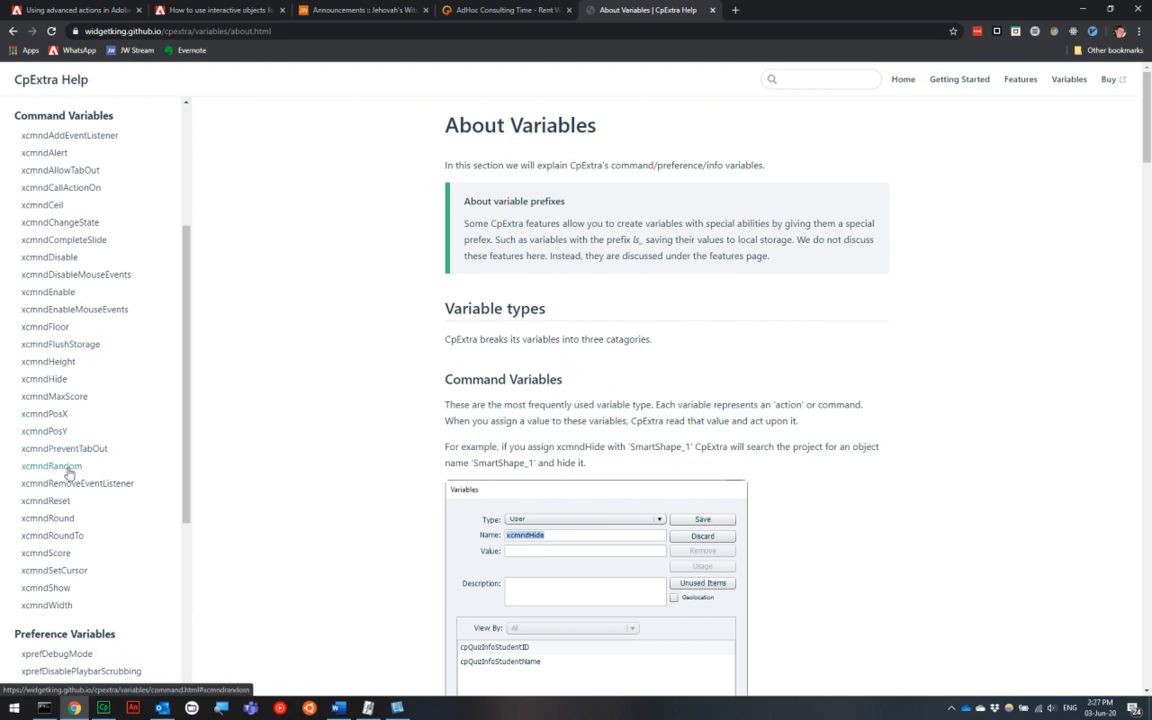
pyautogui.click(68, 470)
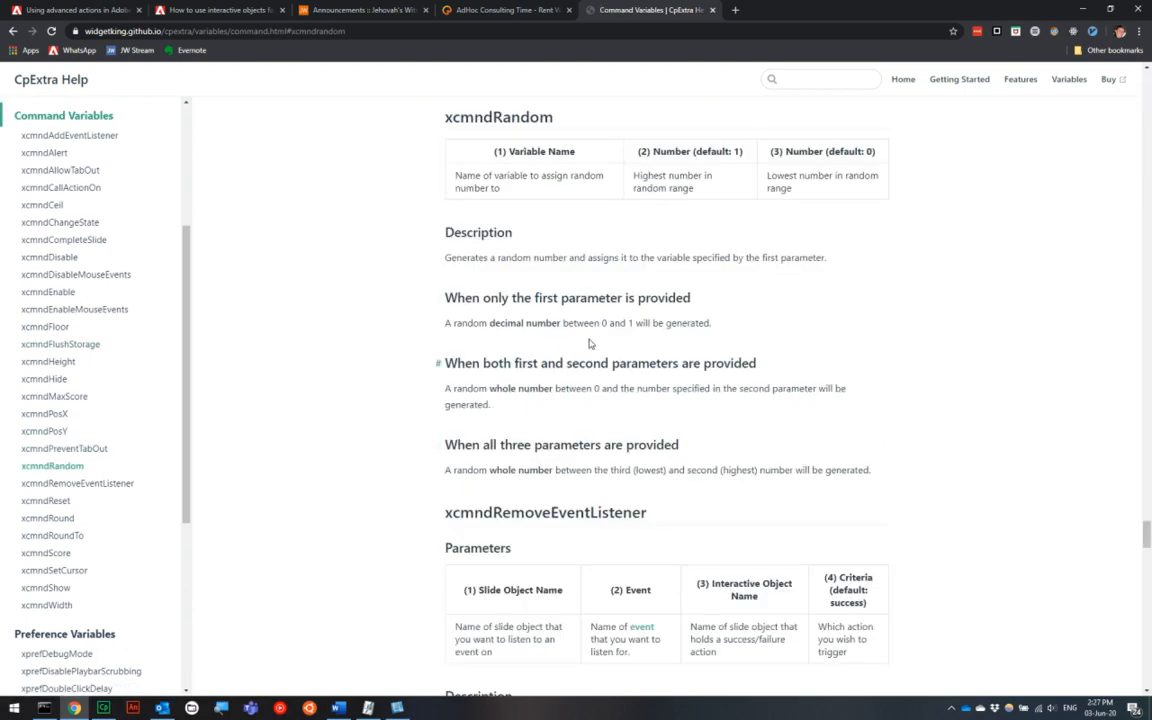
# Step: Examine the xcmndRandom parameters for variable name, highest number and lowest number
pyautogui.scroll(1, 487, 310)
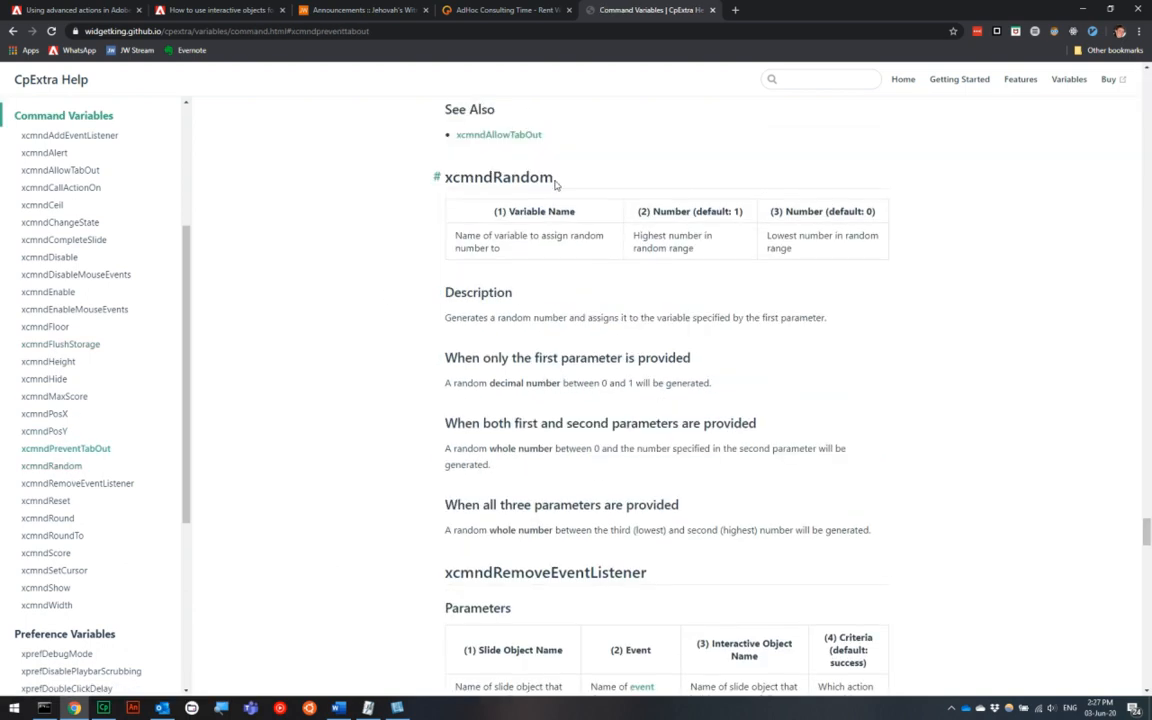
pyautogui.moveTo(451, 178); pyautogui.dragTo(590, 249)
pyautogui.click(624, 294)
pyautogui.moveTo(494, 214); pyautogui.dragTo(620, 295)
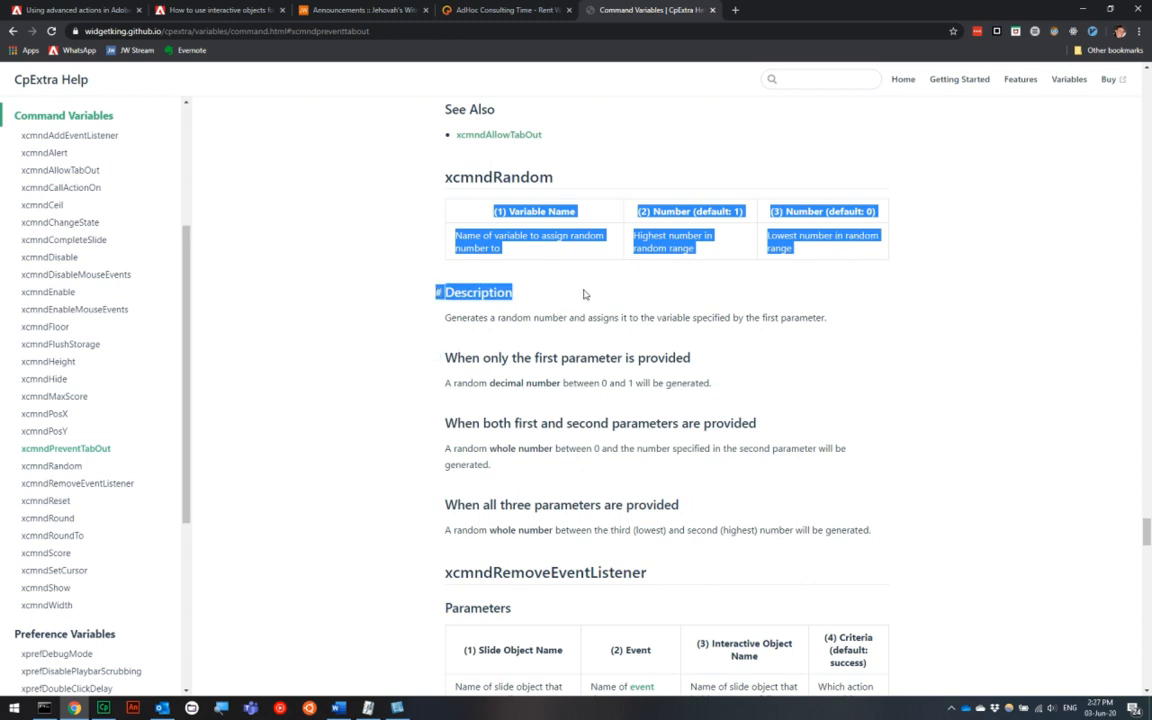
pyautogui.click(582, 294)
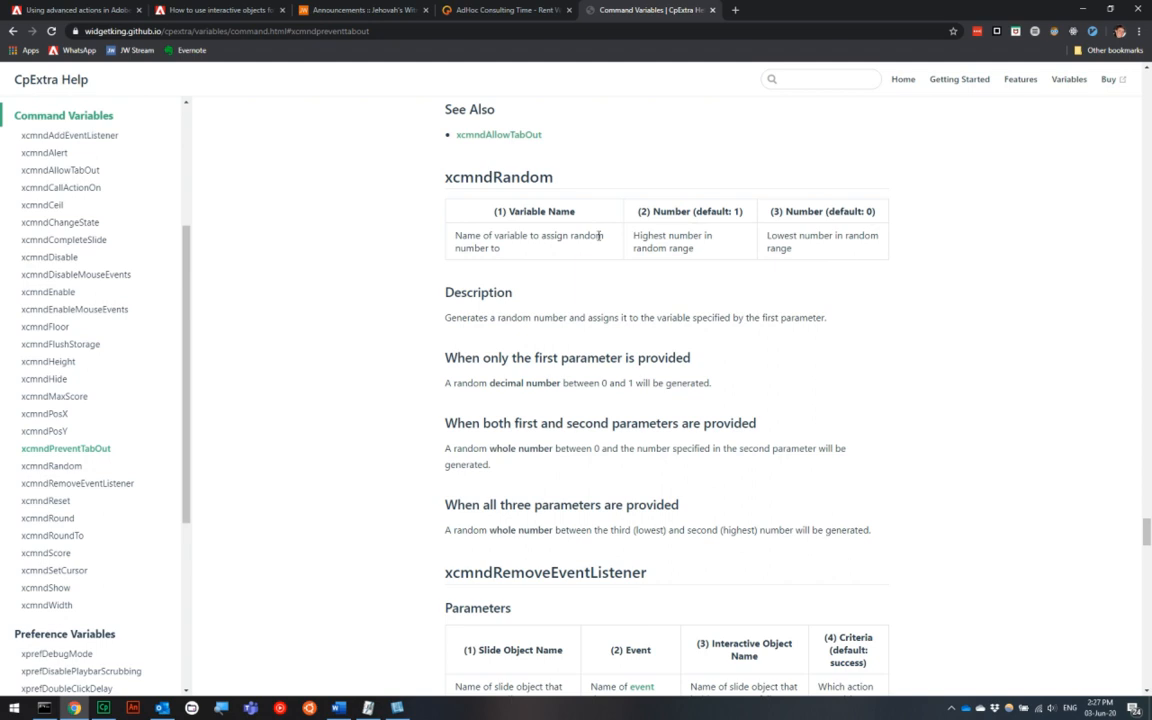
pyautogui.moveTo(489, 211); pyautogui.dragTo(599, 217)
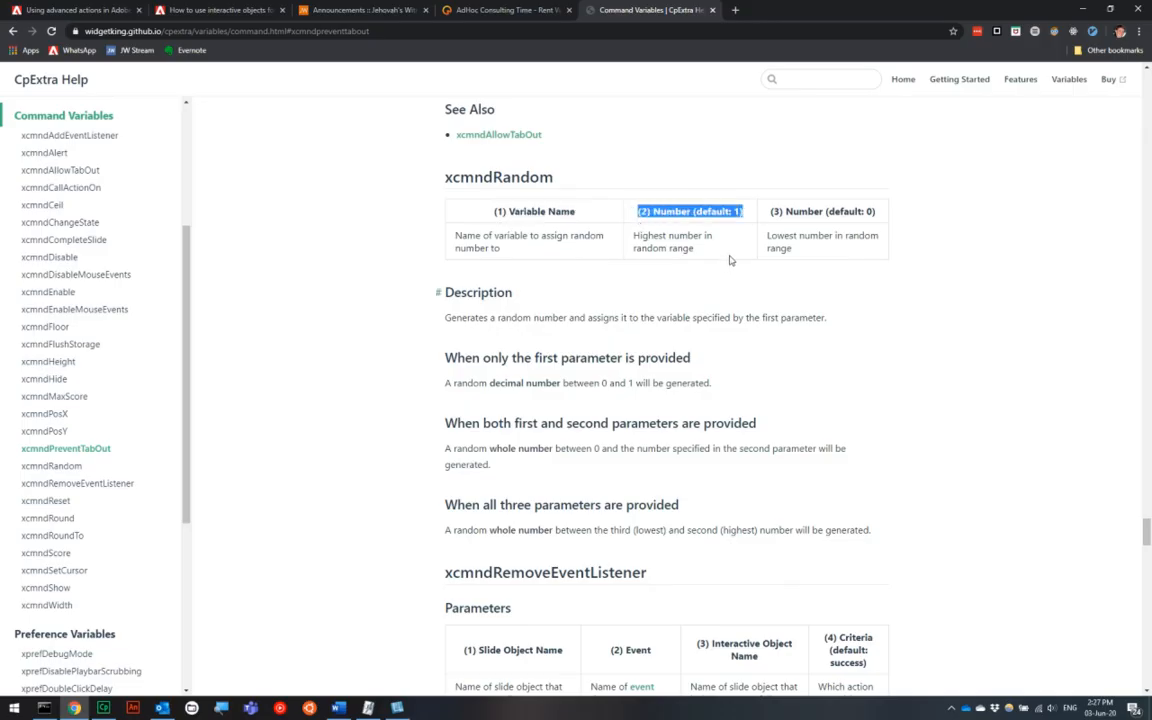
pyautogui.moveTo(698, 253); pyautogui.dragTo(634, 236)
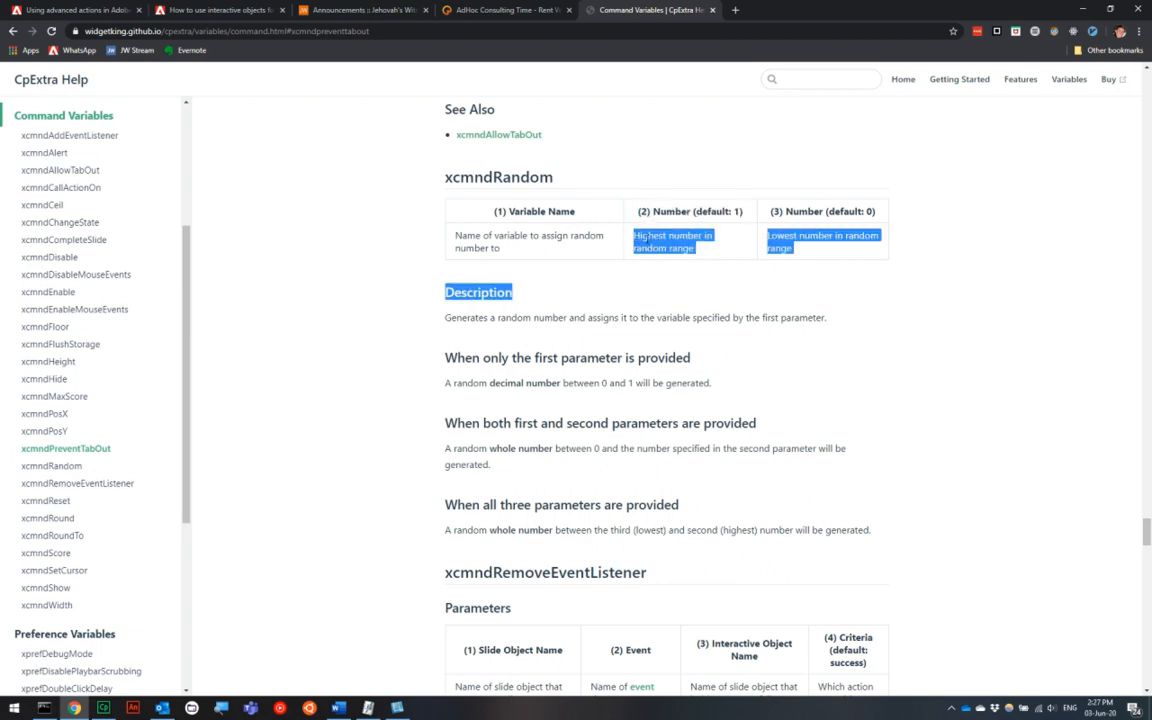
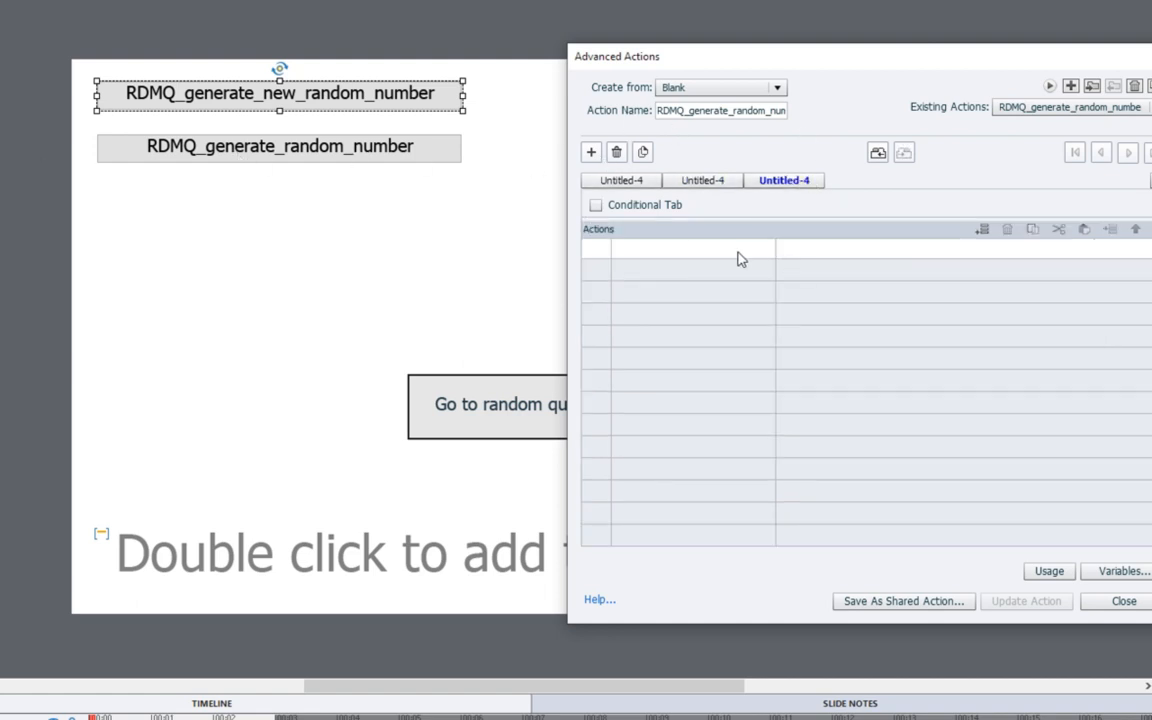
# Step: Add an action to the third decision that assigns xcmndCallActionOn with the literal RDMQ_generate_new_random_number, and update the advanced action
pyautogui.click(982, 230)
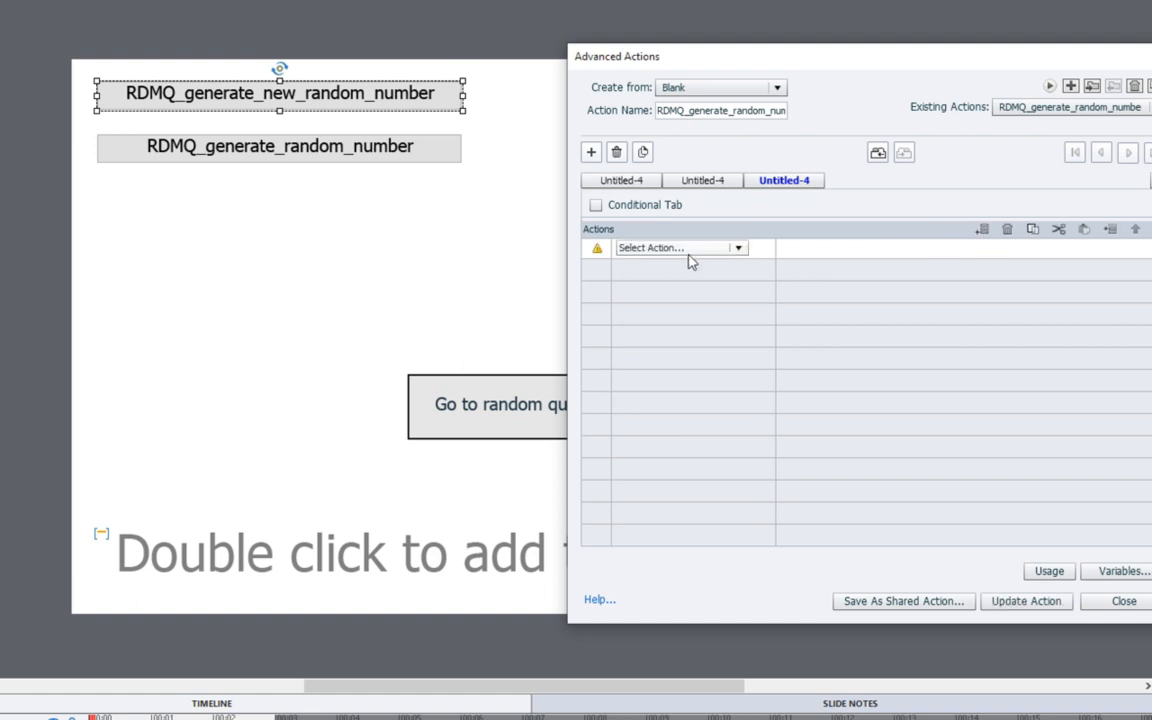
pyautogui.click(688, 249)
pyautogui.press('a')
pyautogui.click(679, 272)
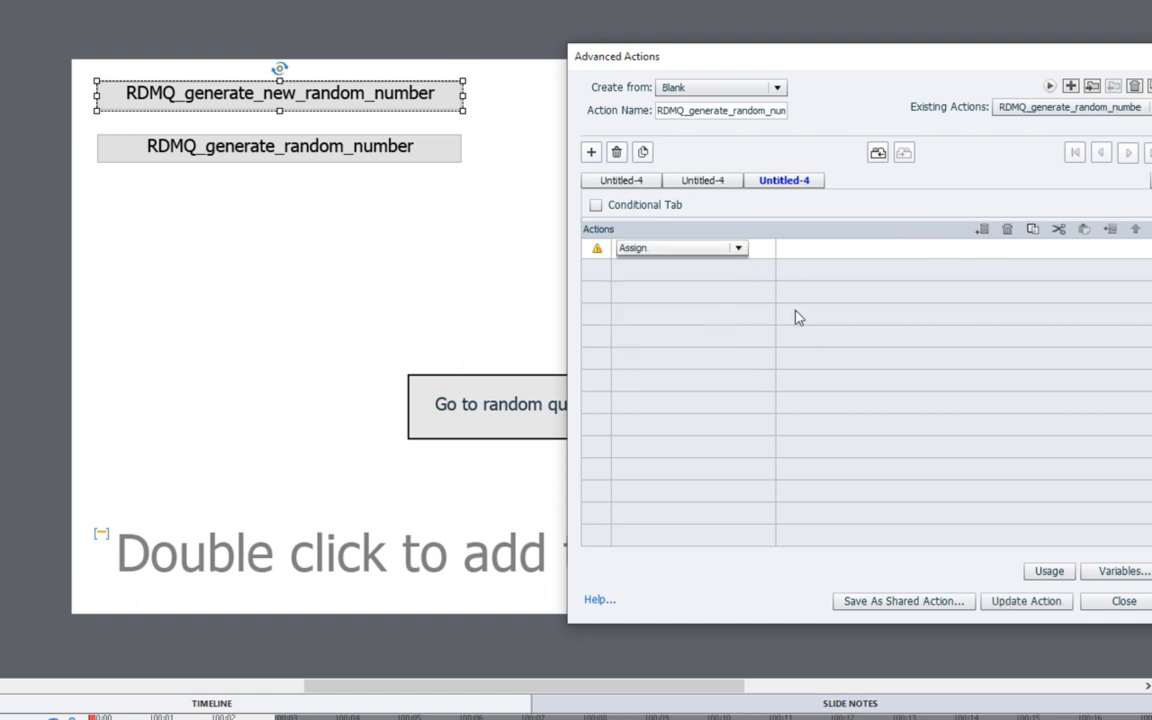
pyautogui.write('cmndc')
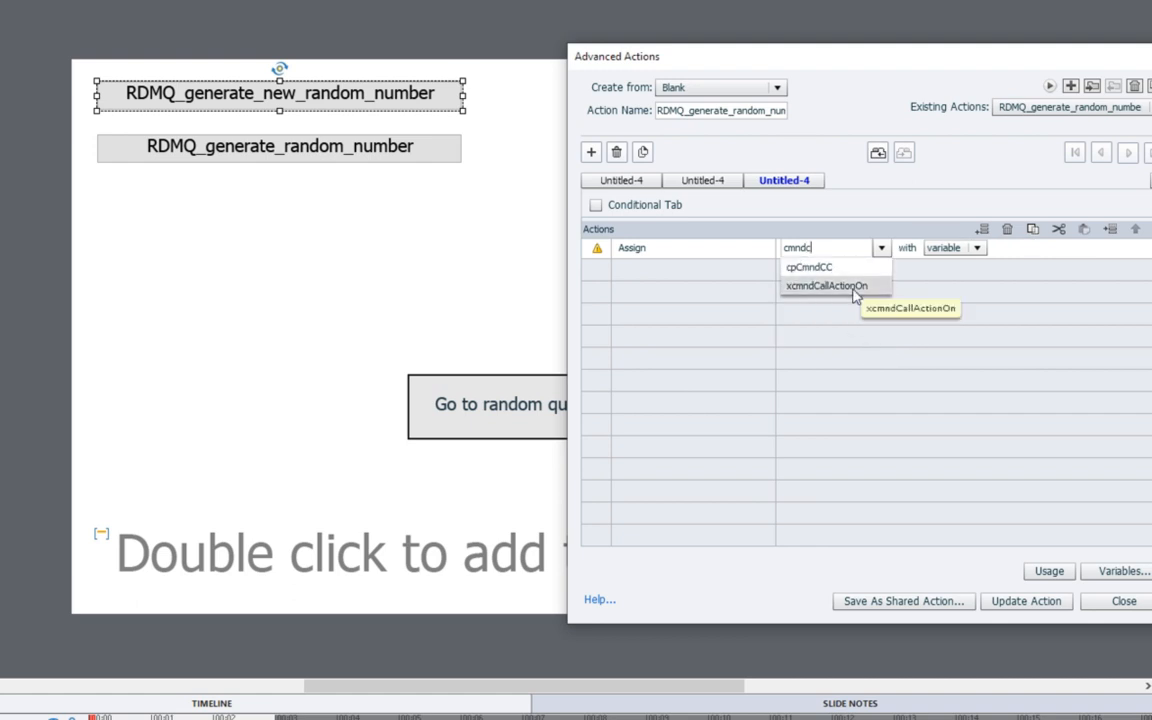
pyautogui.click(800, 286)
pyautogui.click(918, 250)
pyautogui.click(916, 285)
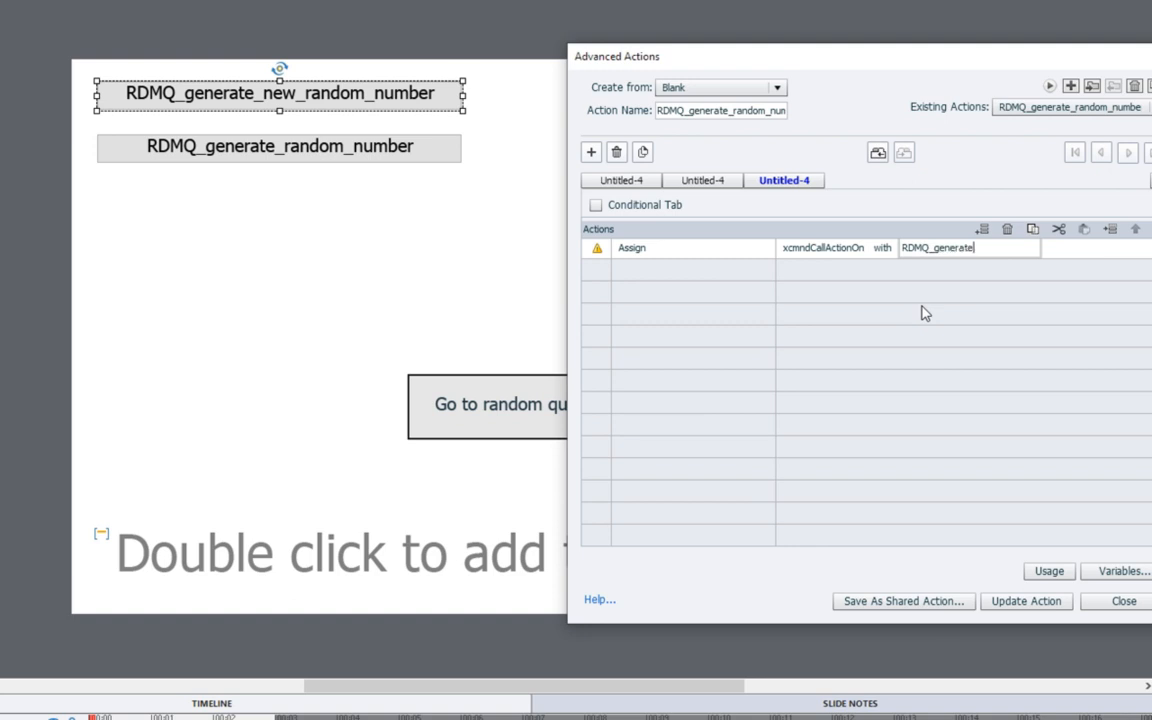
pyautogui.write('RDMQ_generate_new_random_number')
pyautogui.press('Return')
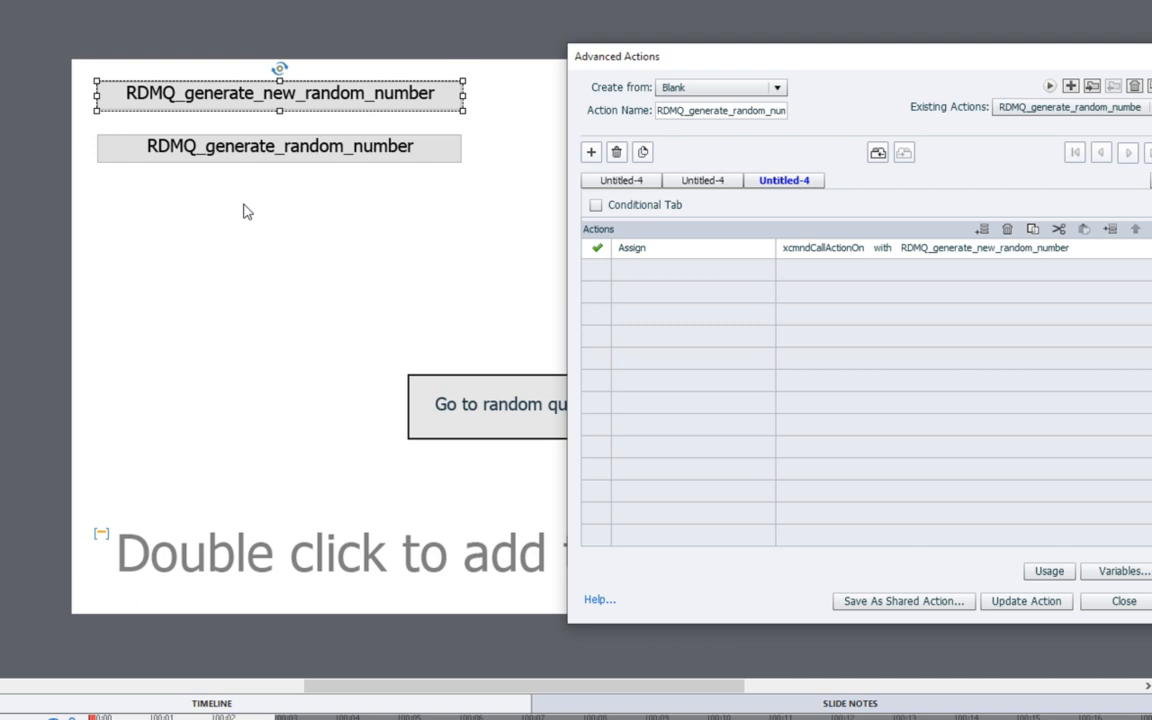
pyautogui.click(1010, 603)
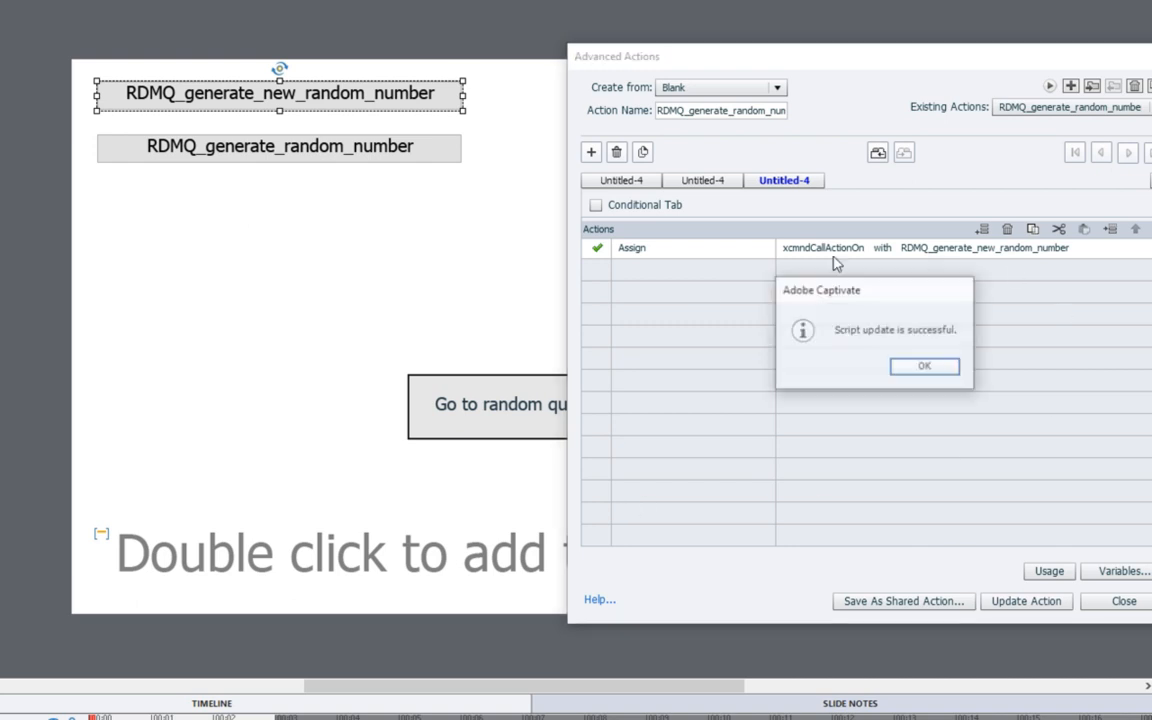
pyautogui.click(929, 366)
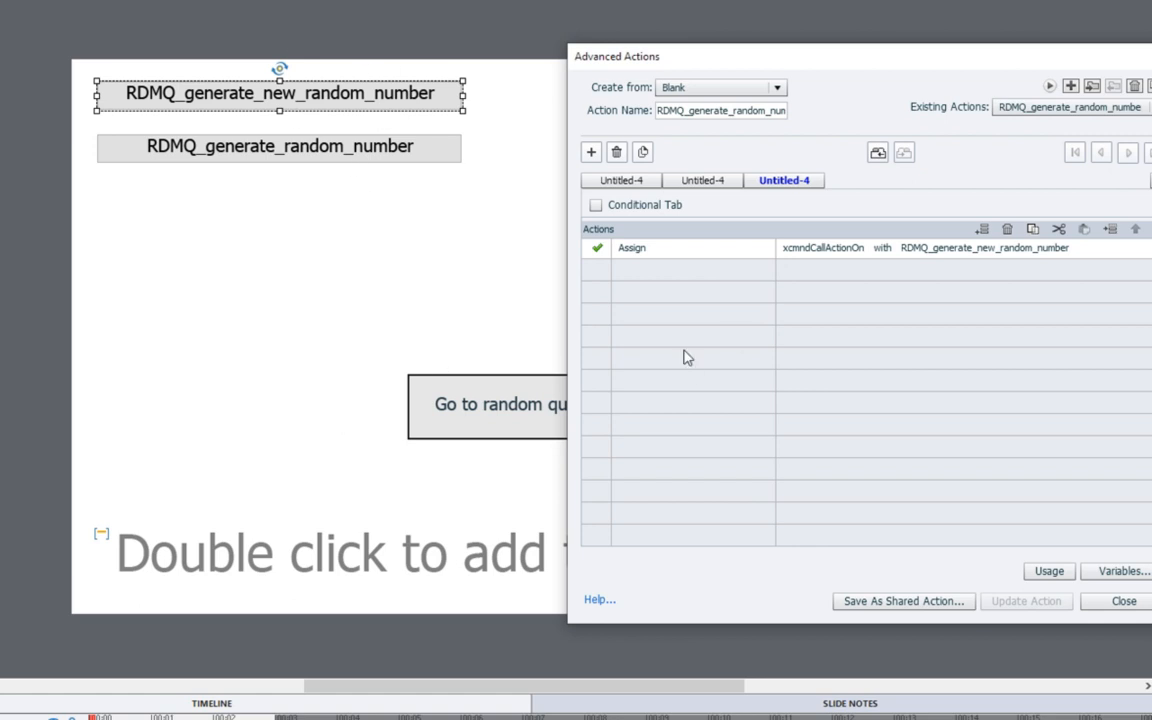
# Step: Look over the existing RDMQ_generate_new_random_number advanced action and close the advanced actions dialog
pyautogui.click(1070, 107)
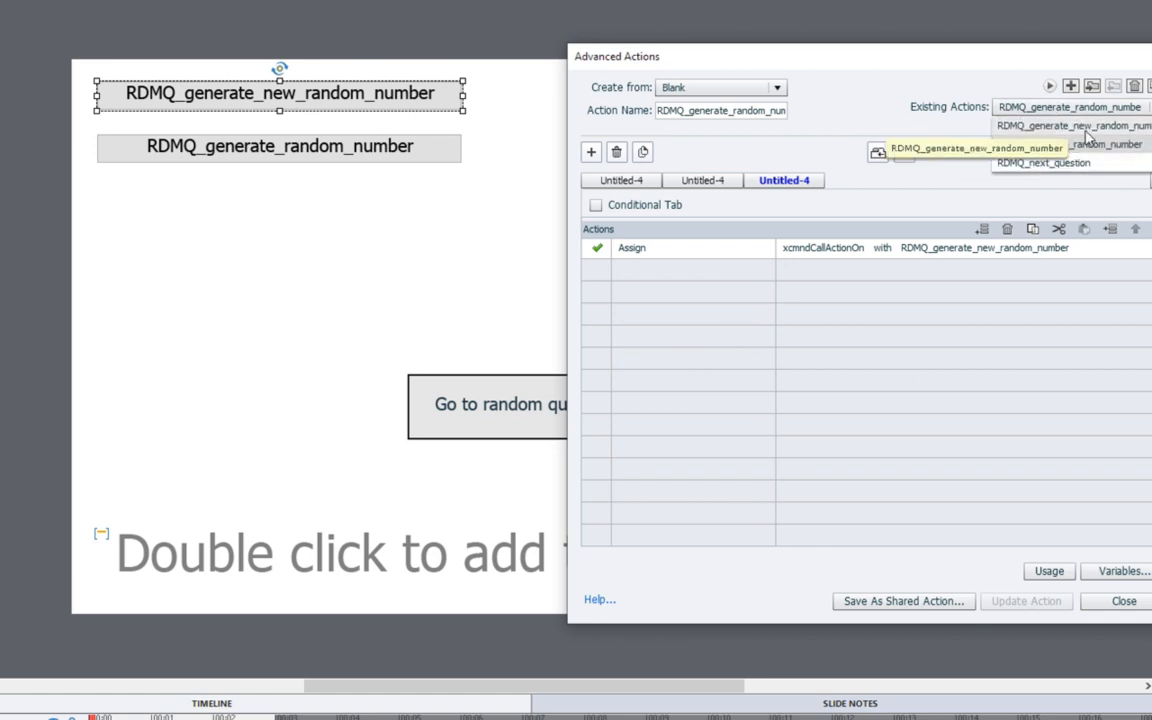
pyautogui.click(1050, 123)
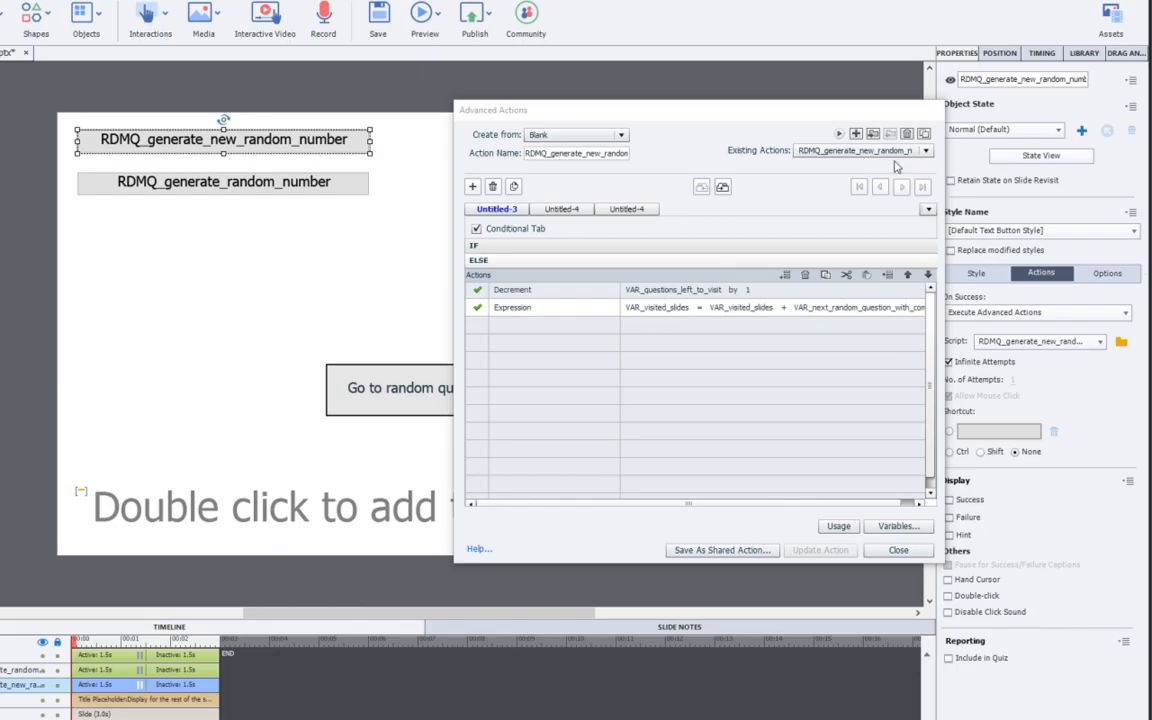
pyautogui.click(893, 152)
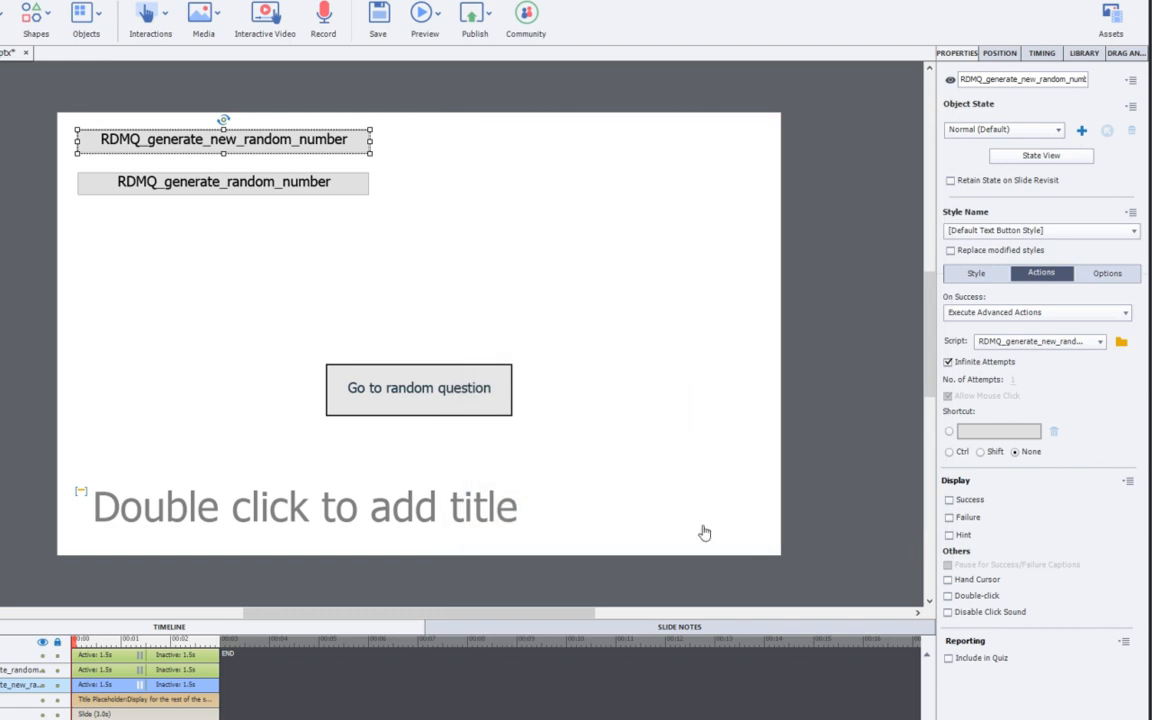
# Step: Open the advanced action of the "Go to random question" button and insert a blank action first in the IF actions list
pyautogui.click(407, 384)
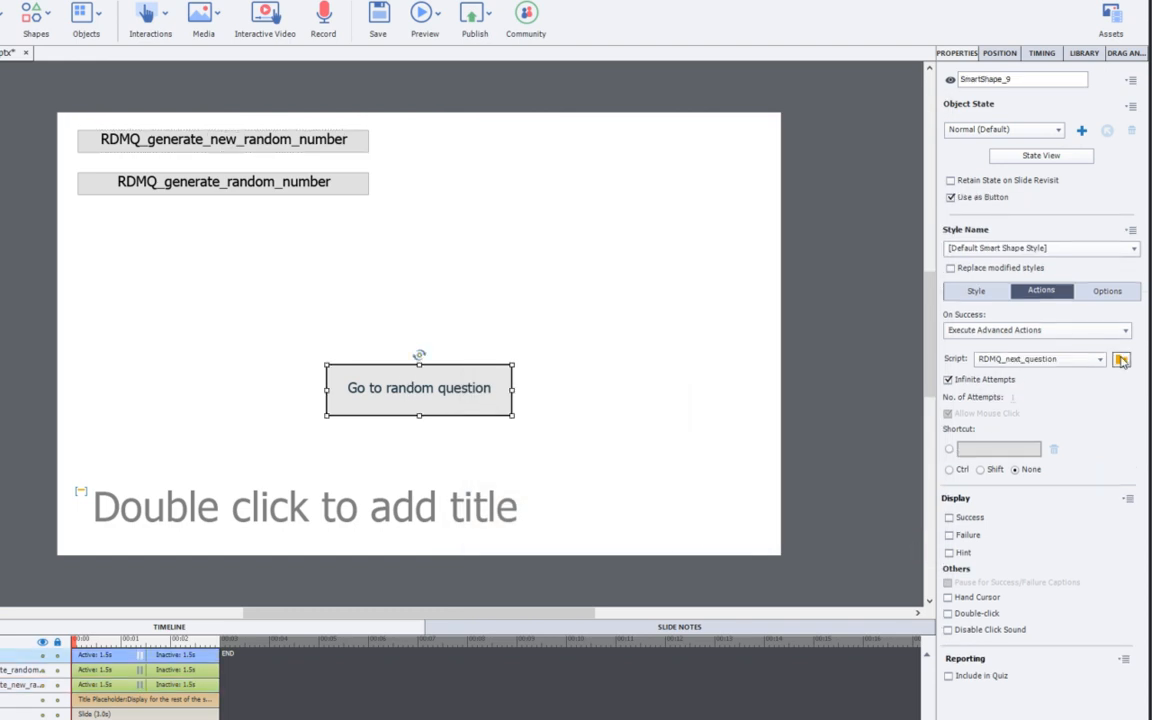
pyautogui.hotkey('shift', 'F9')
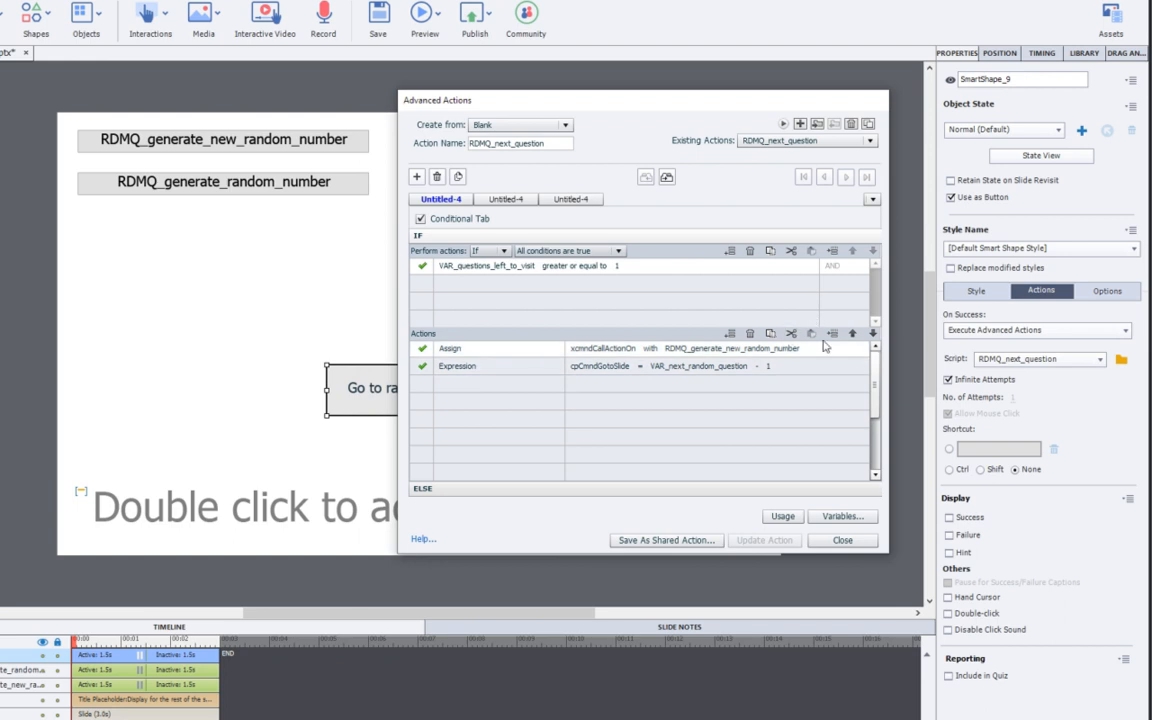
pyautogui.click(731, 334)
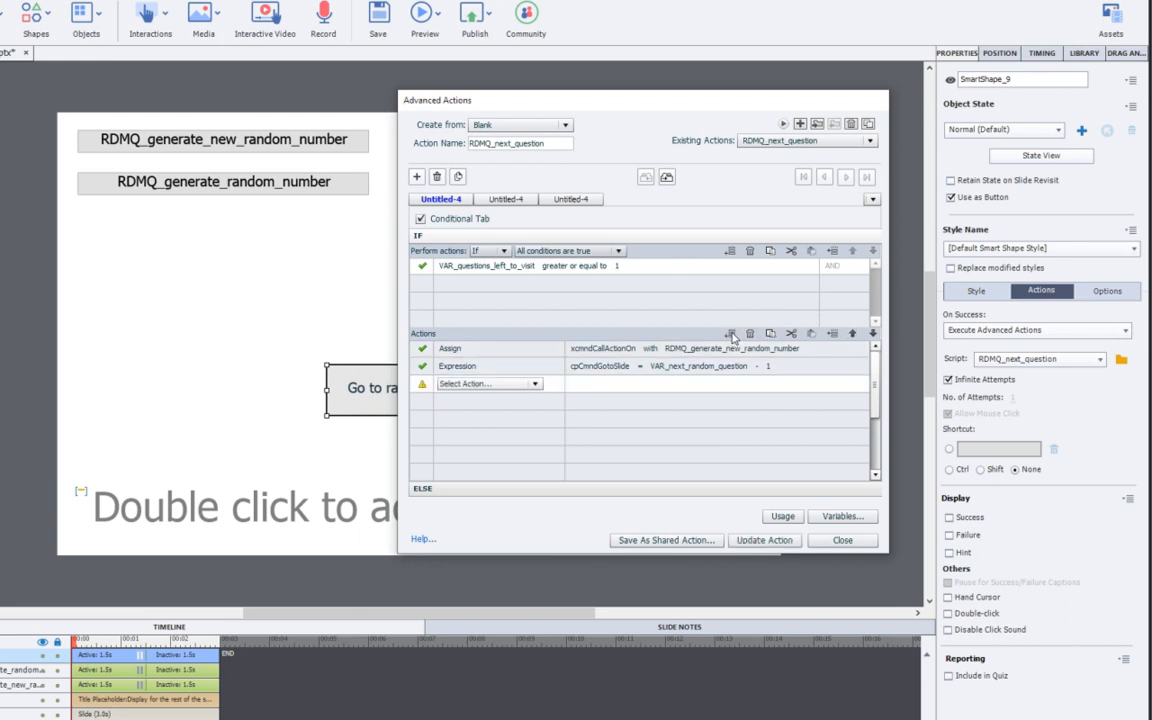
pyautogui.click(851, 334)
pyautogui.click(851, 334)
# Step: Make the blank first action assign VAR_need_new_number with the literal true, and update the RDMQ_next_question action
pyautogui.click(535, 348)
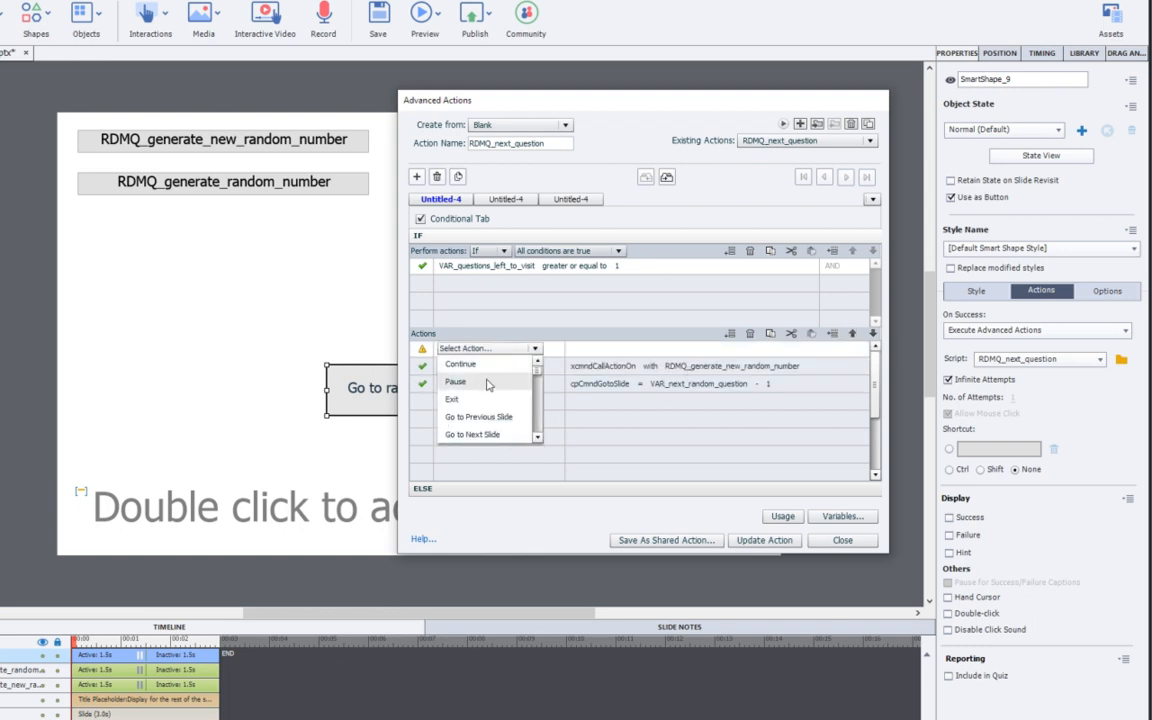
pyautogui.scroll(-4, 455, 400)
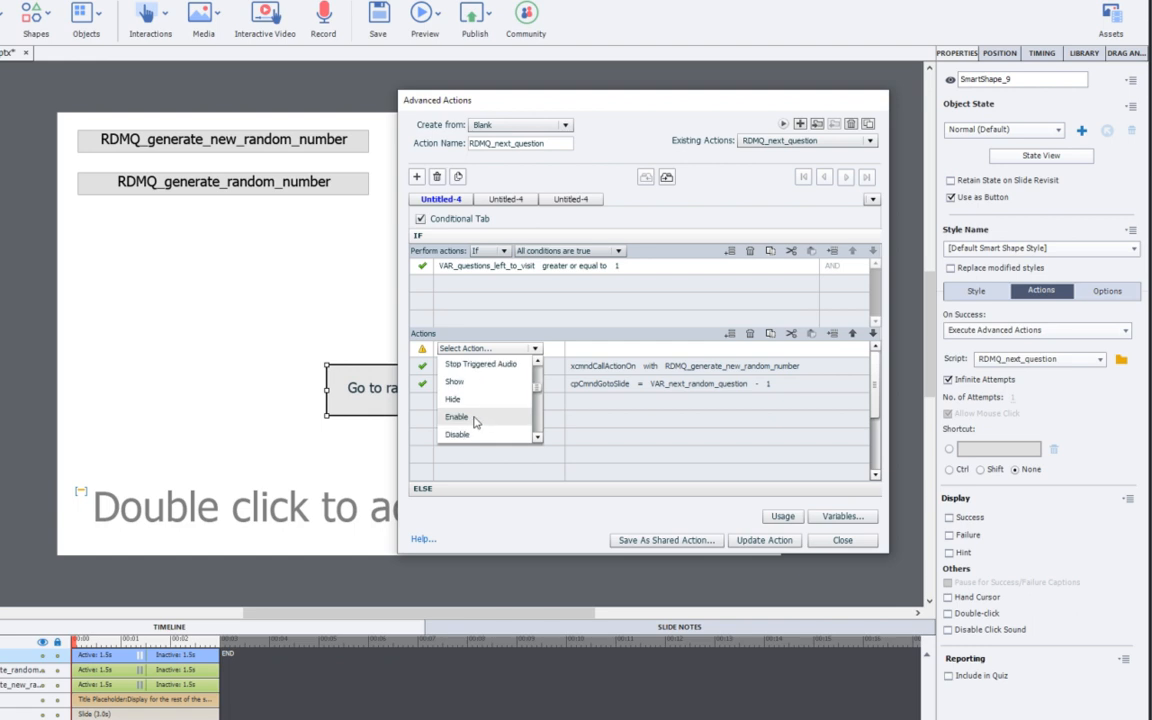
pyautogui.scroll(-2, 465, 420)
pyautogui.click(463, 399)
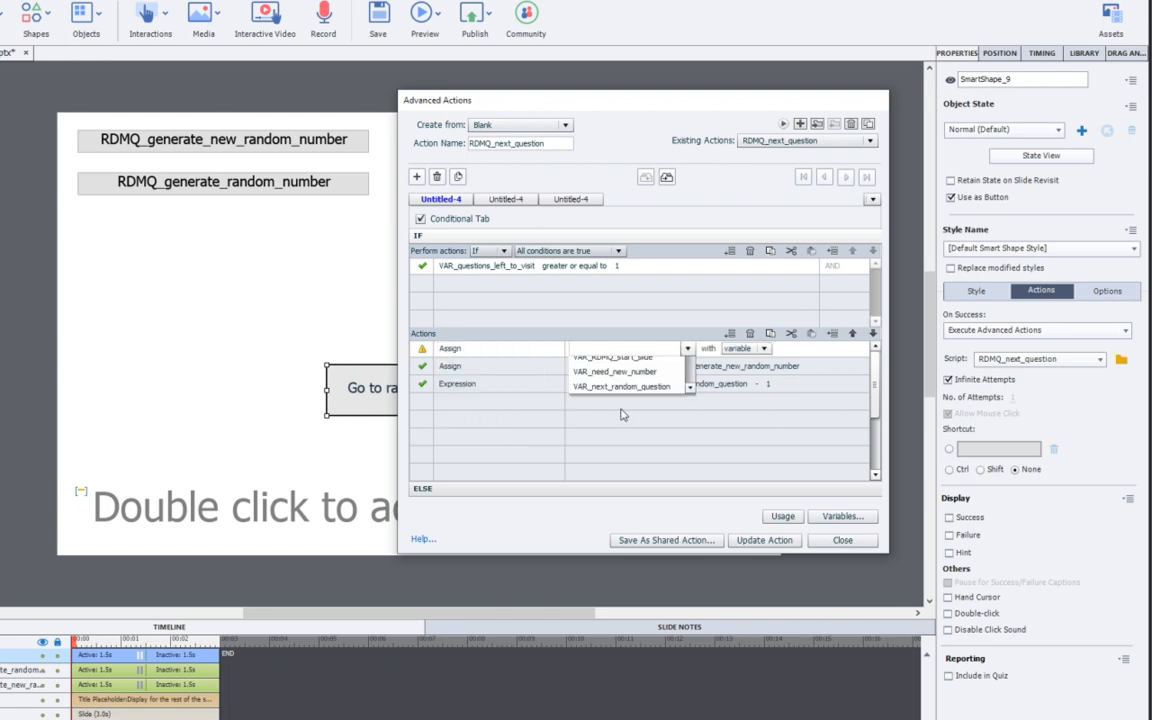
pyautogui.write('VAR_ne')
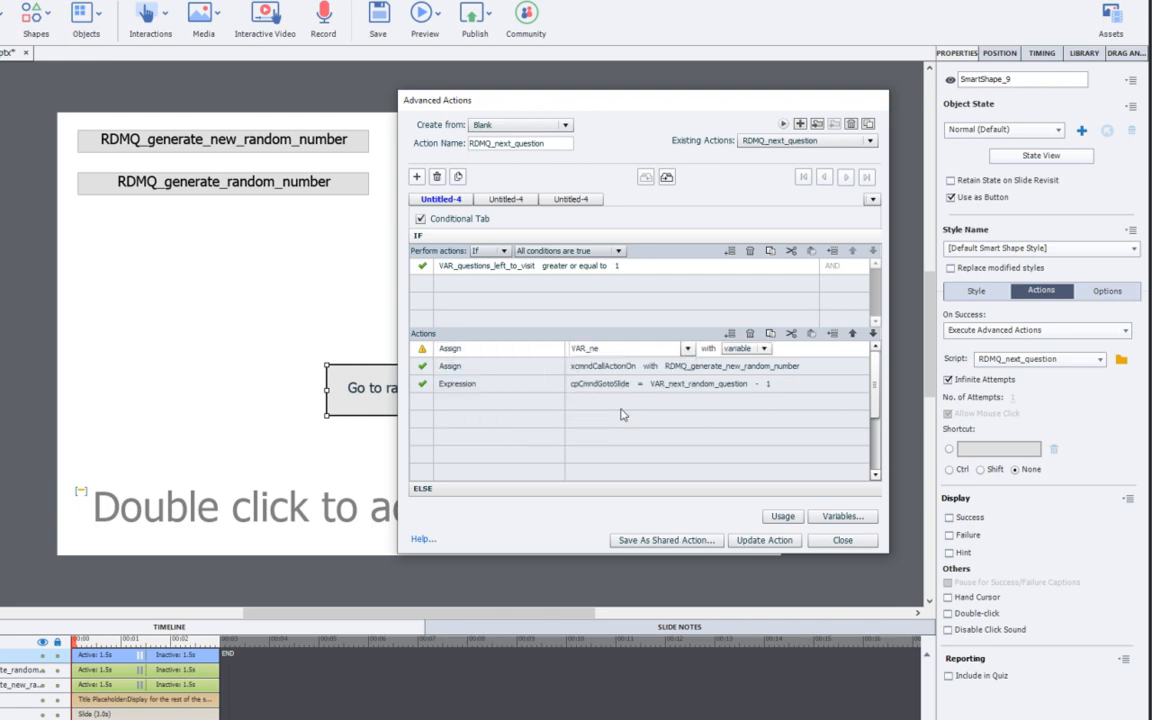
pyautogui.click(614, 364)
pyautogui.click(705, 348)
pyautogui.click(697, 377)
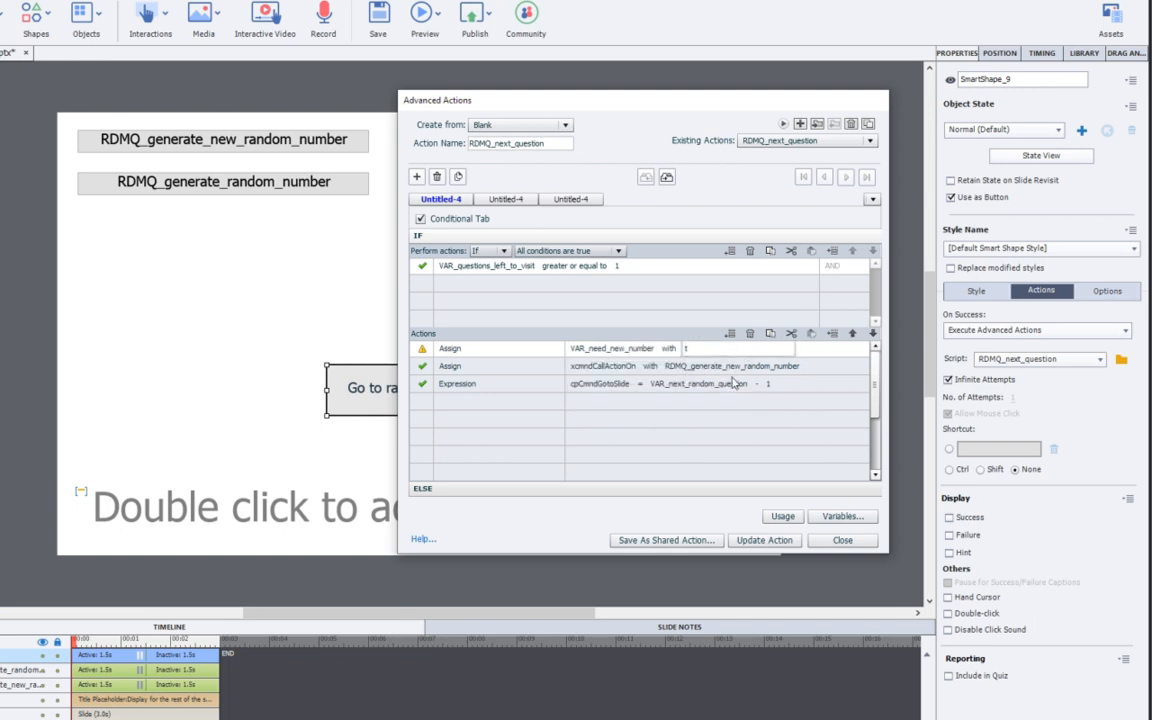
pyautogui.press('Return')
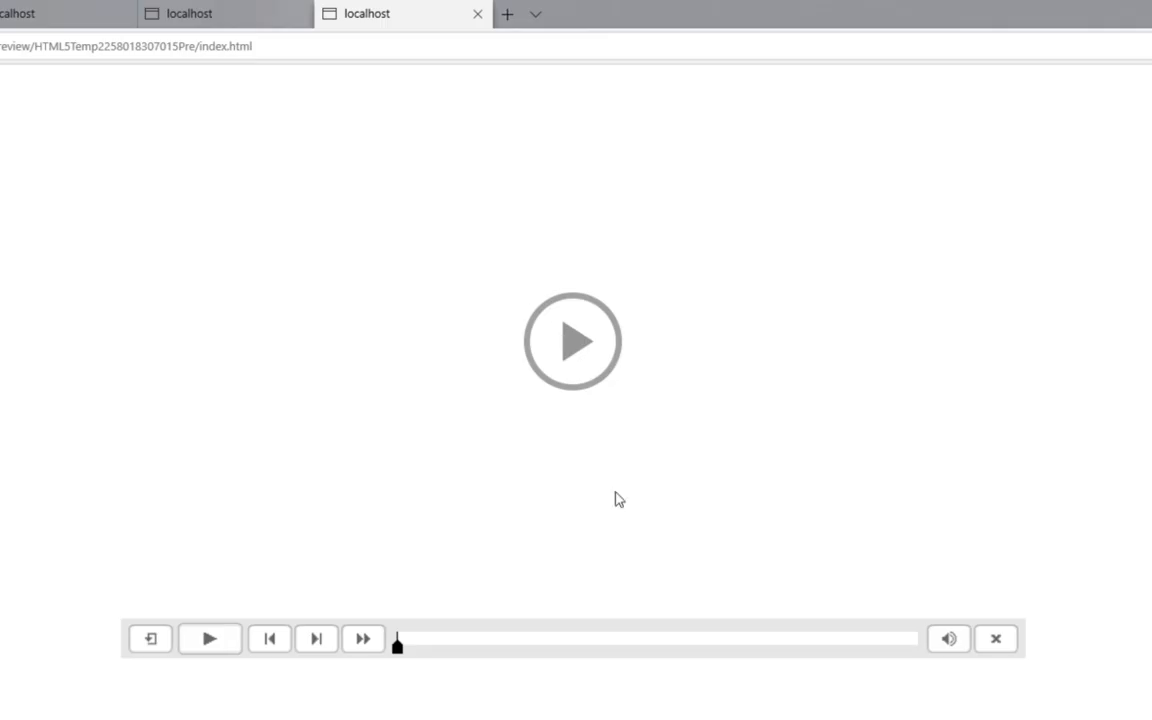
# Step: Play the project preview in the browser, go to a random question and submit each question through to the conclusion
pyautogui.click(574, 345)
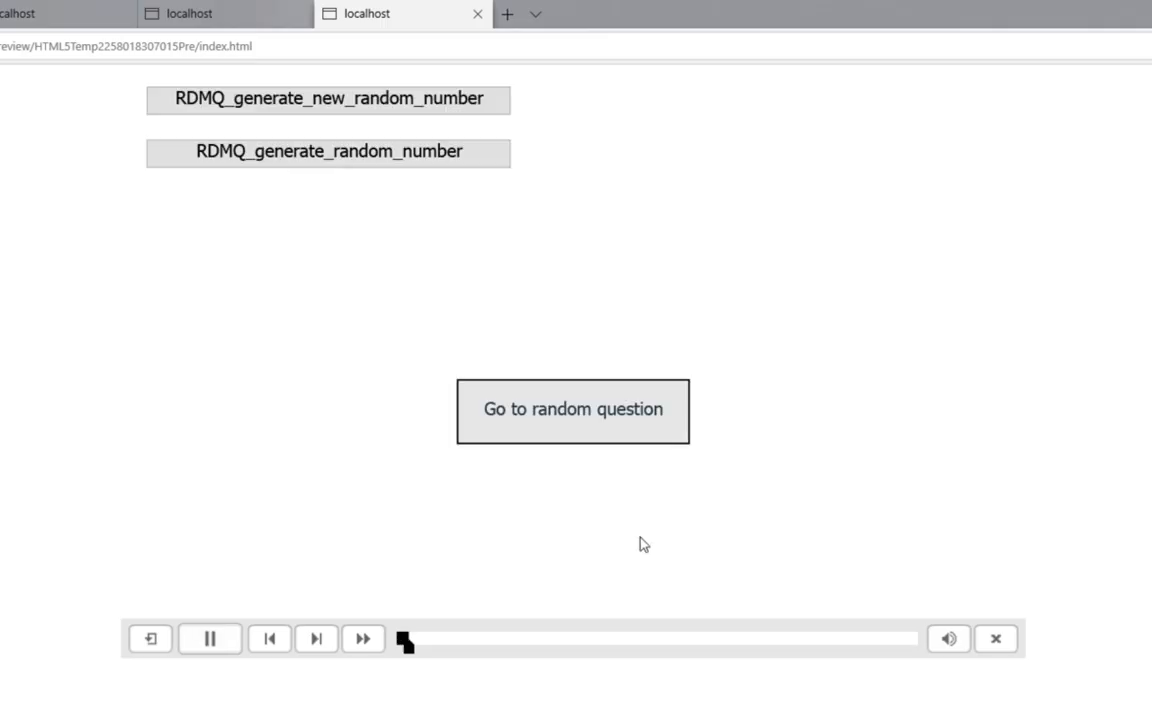
pyautogui.click(555, 430)
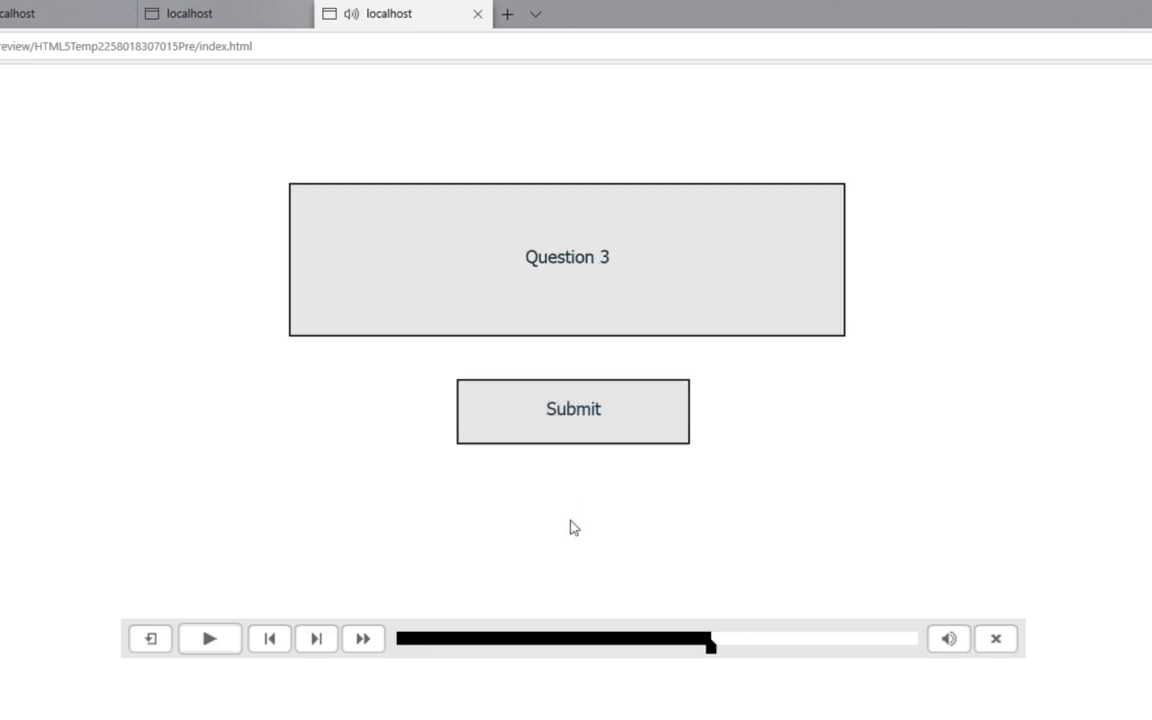
pyautogui.click(596, 438)
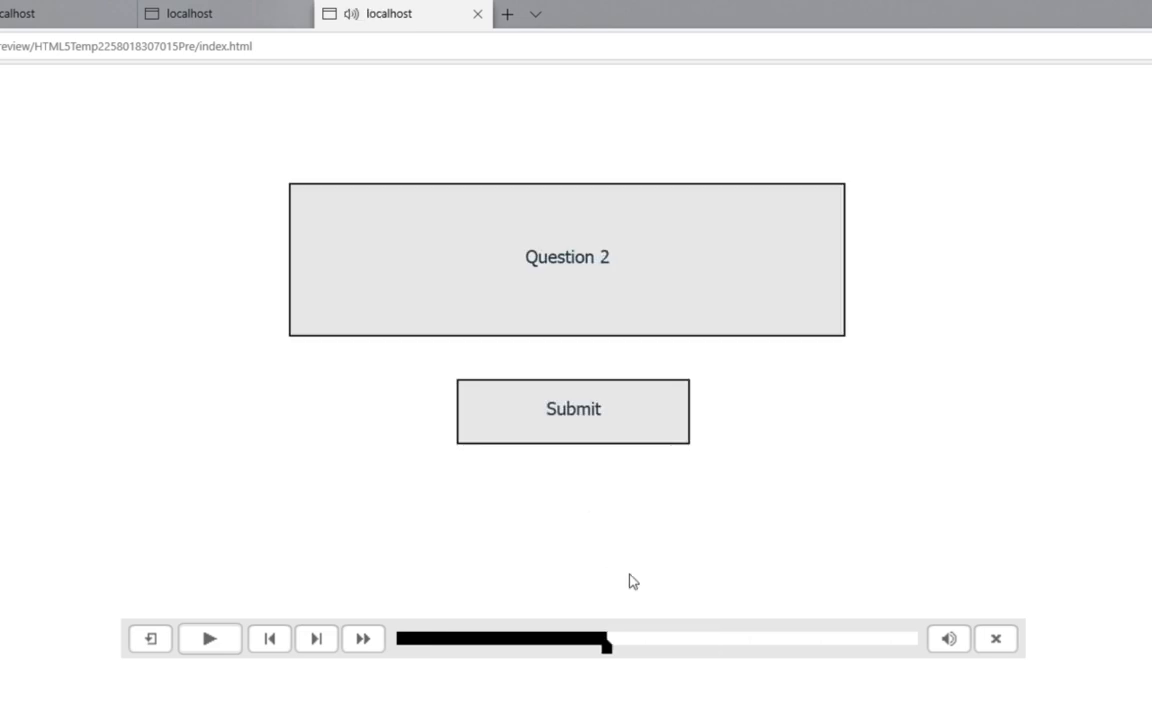
pyautogui.click(609, 435)
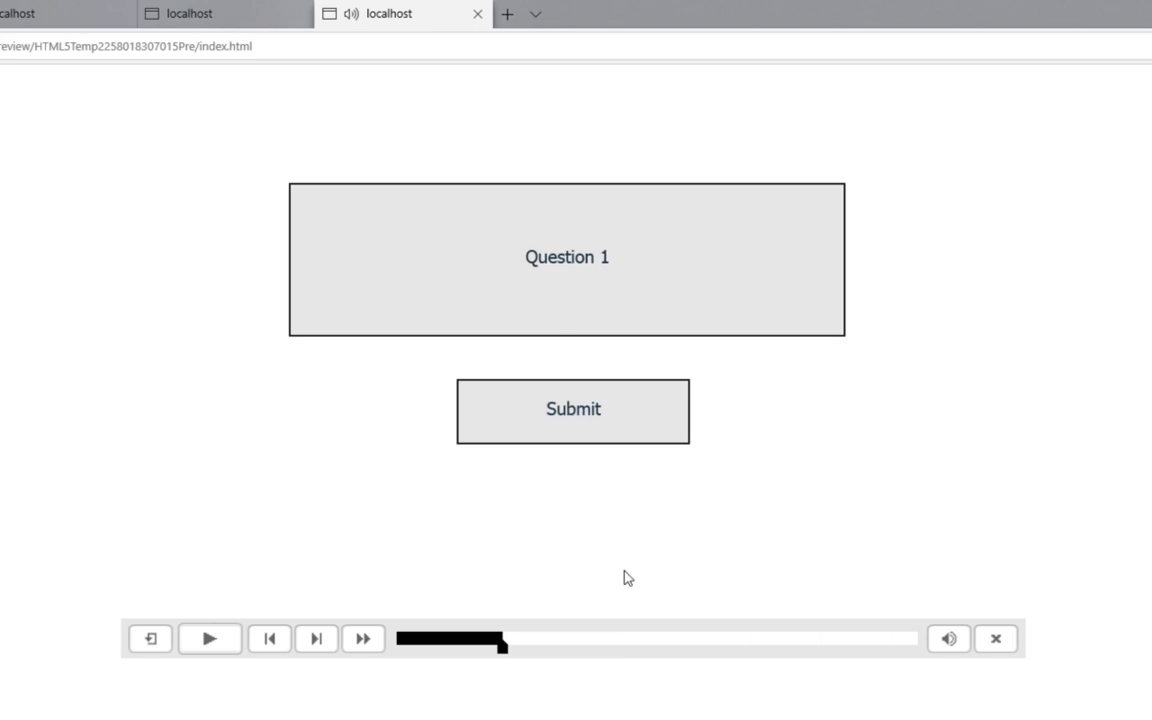
pyautogui.click(590, 430)
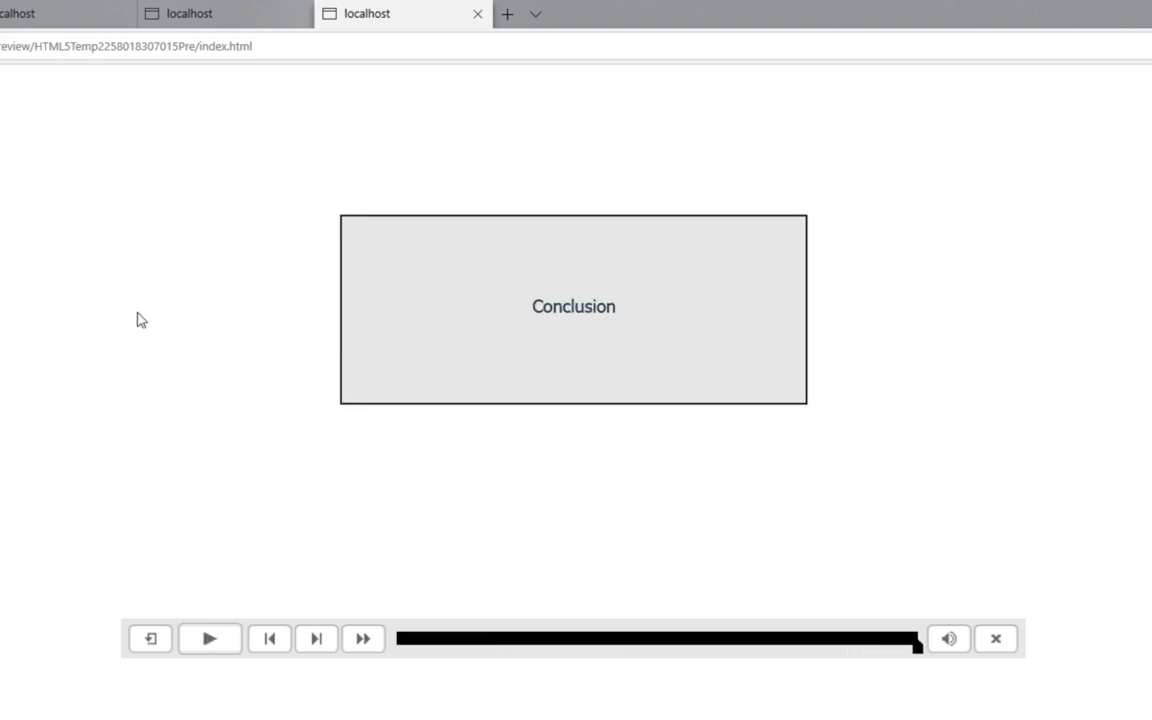
# Step: Reload the preview twice, each time starting from the random question button and submitting questions to check their order
pyautogui.press('F5')
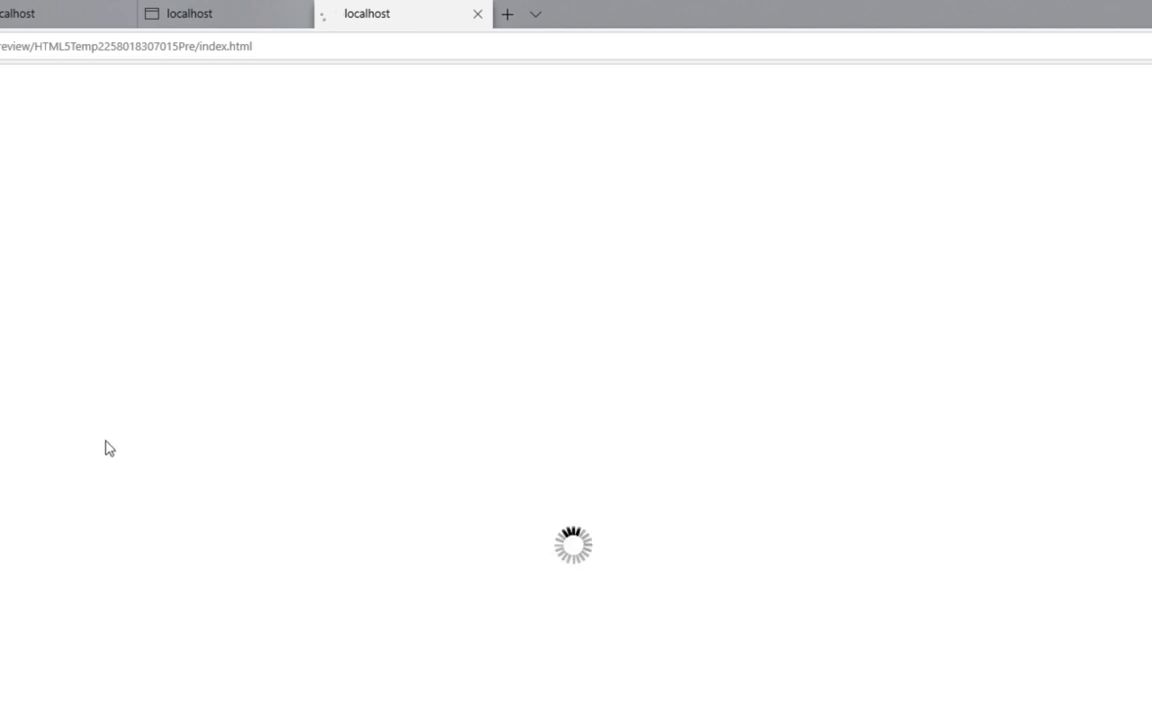
pyautogui.click(579, 382)
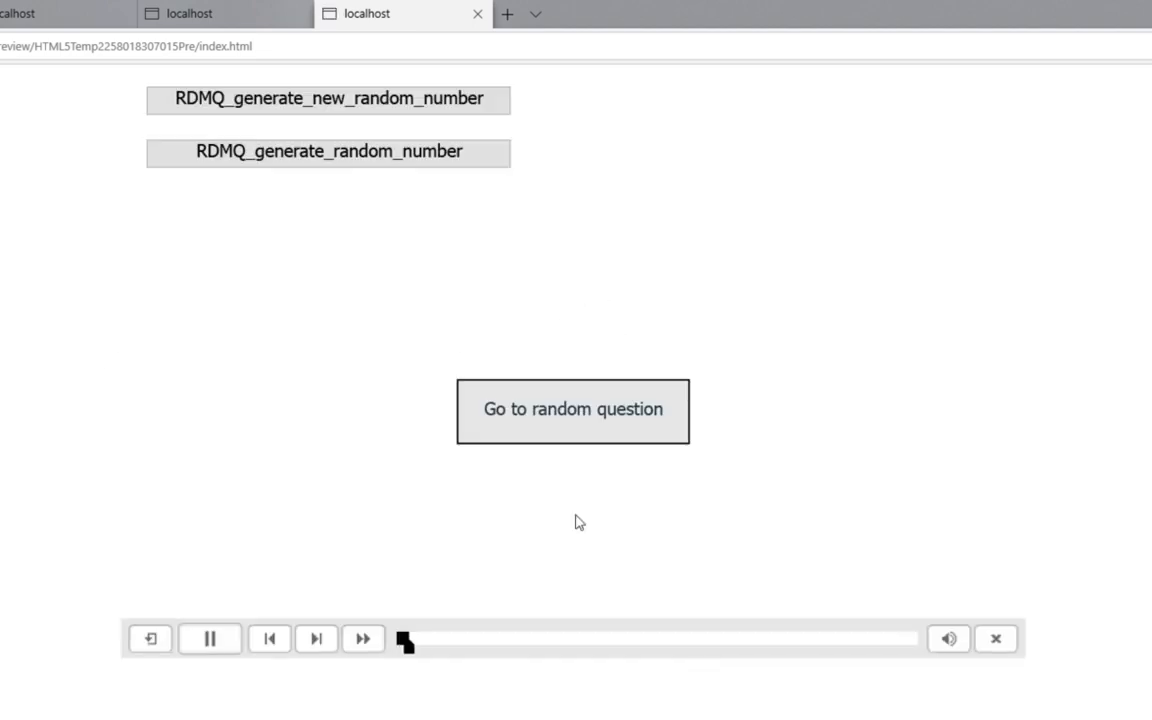
pyautogui.click(597, 429)
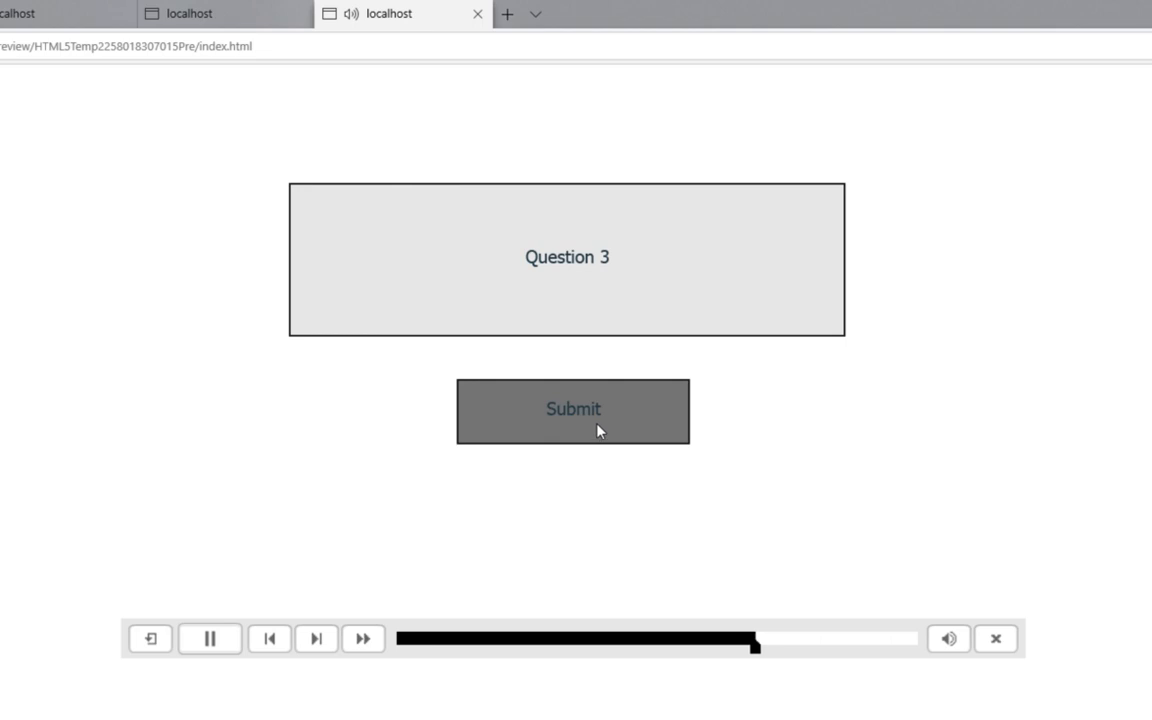
pyautogui.click(597, 429)
pyautogui.click(597, 429)
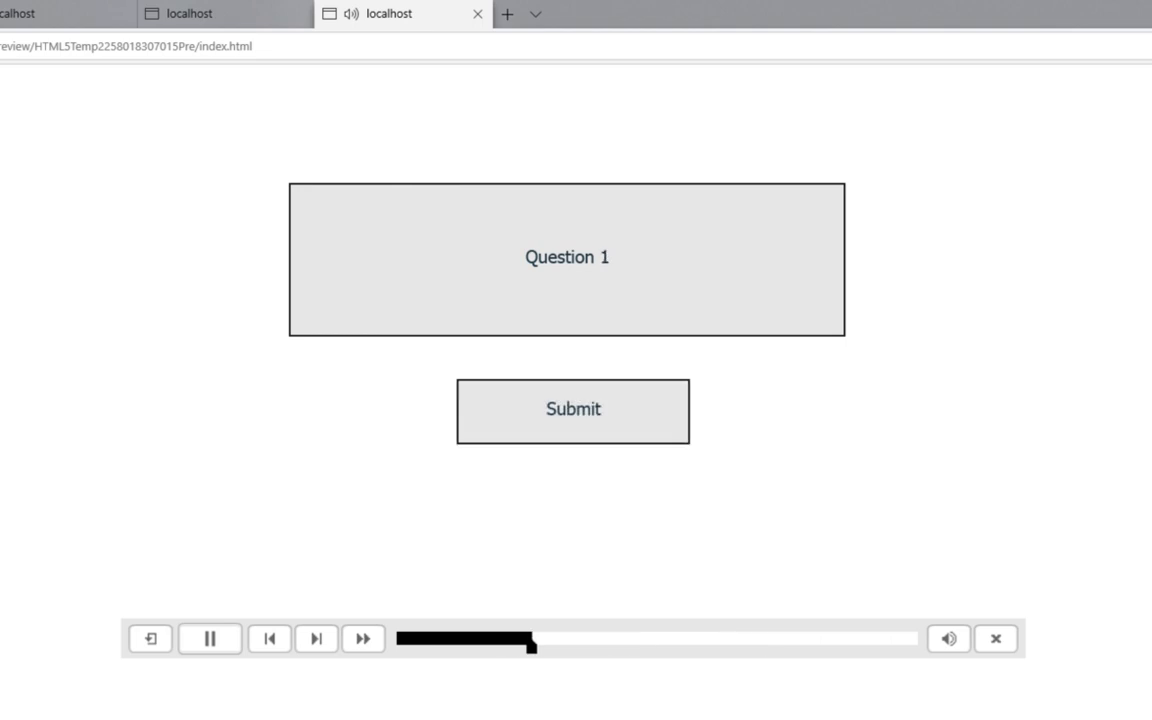
pyautogui.press('F5')
pyautogui.click(583, 355)
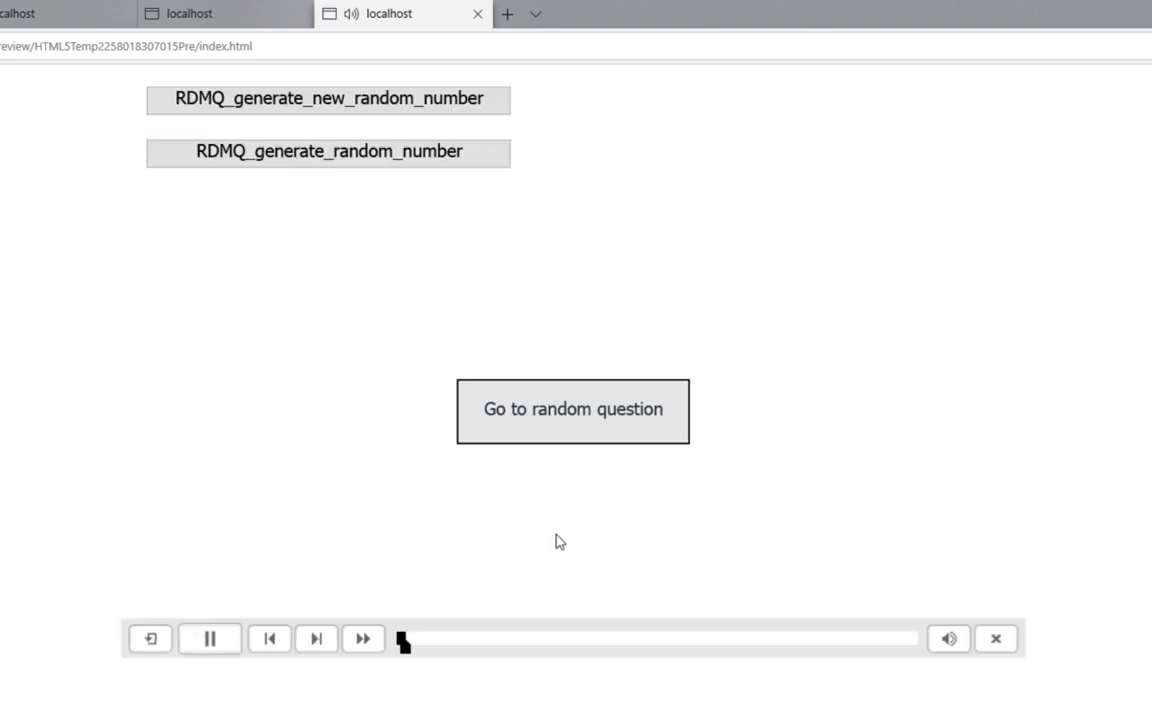
pyautogui.click(603, 427)
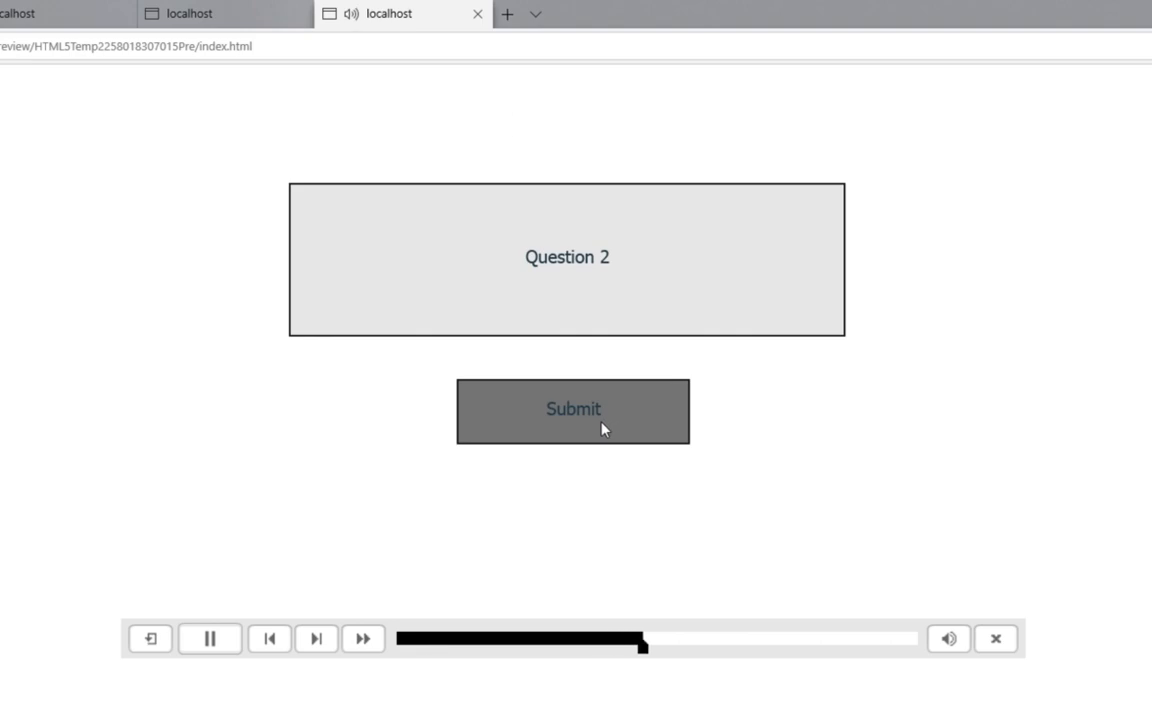
pyautogui.click(603, 423)
pyautogui.click(603, 428)
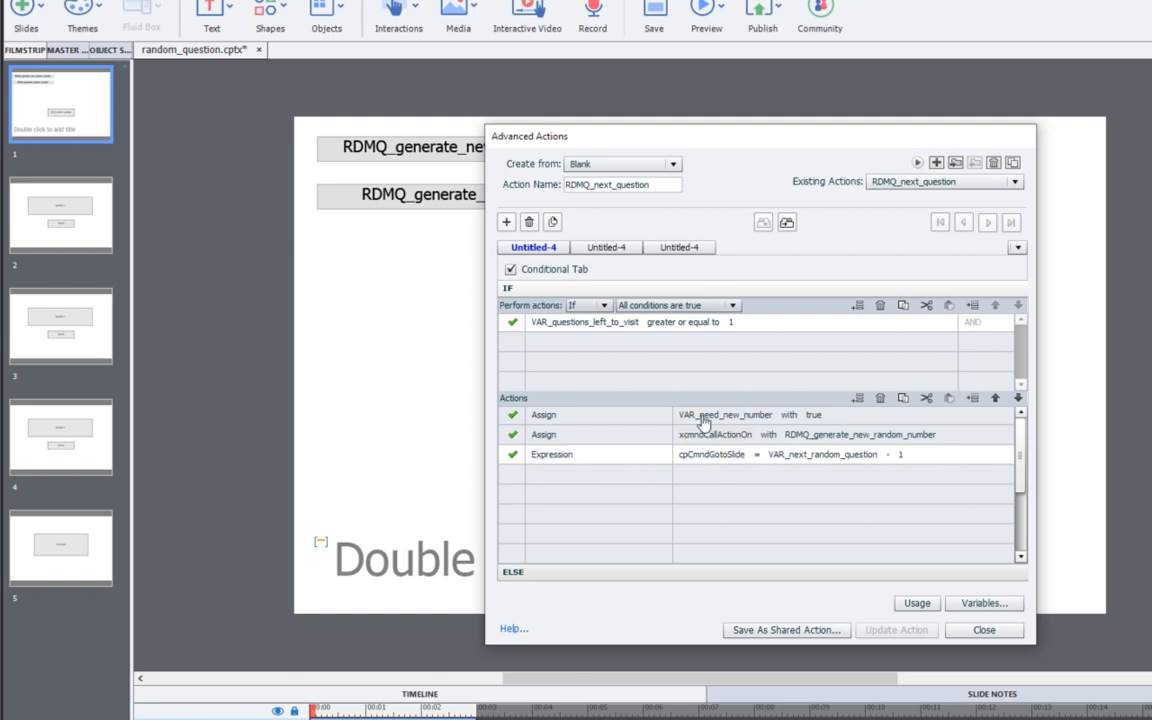
# Step: Review the IF and ELSE actions of RDMQ_next_question in the first decision, and close the advanced actions dialog
pyautogui.click(569, 577)
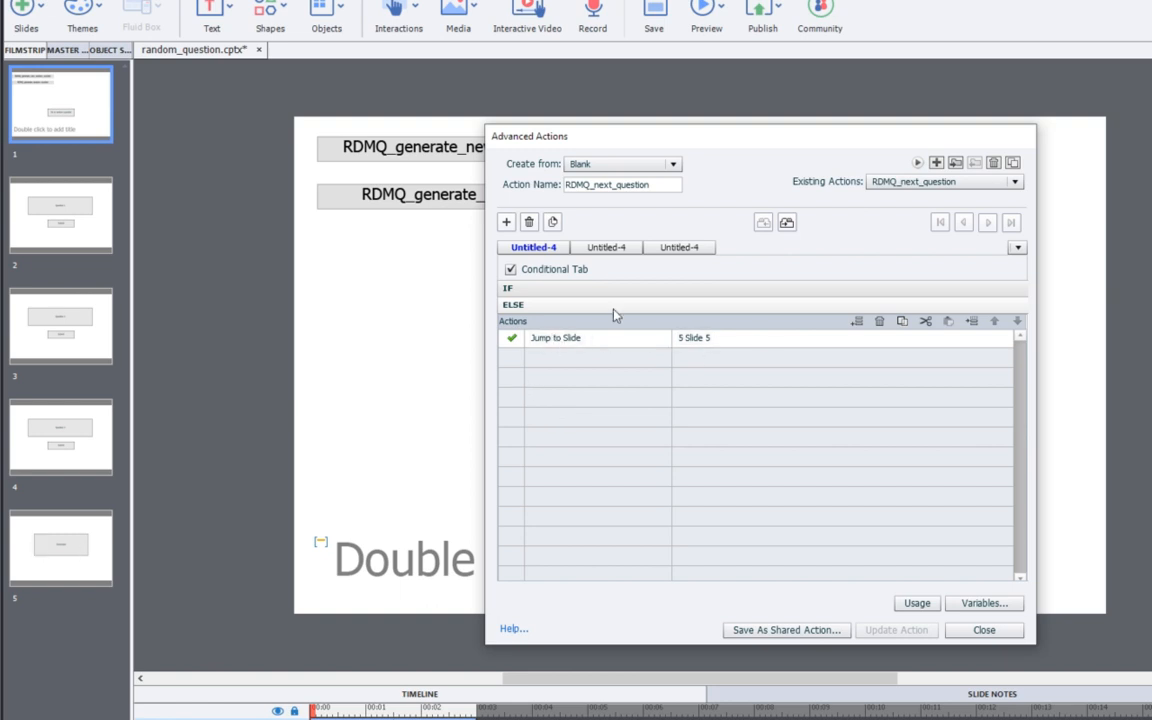
pyautogui.click(560, 288)
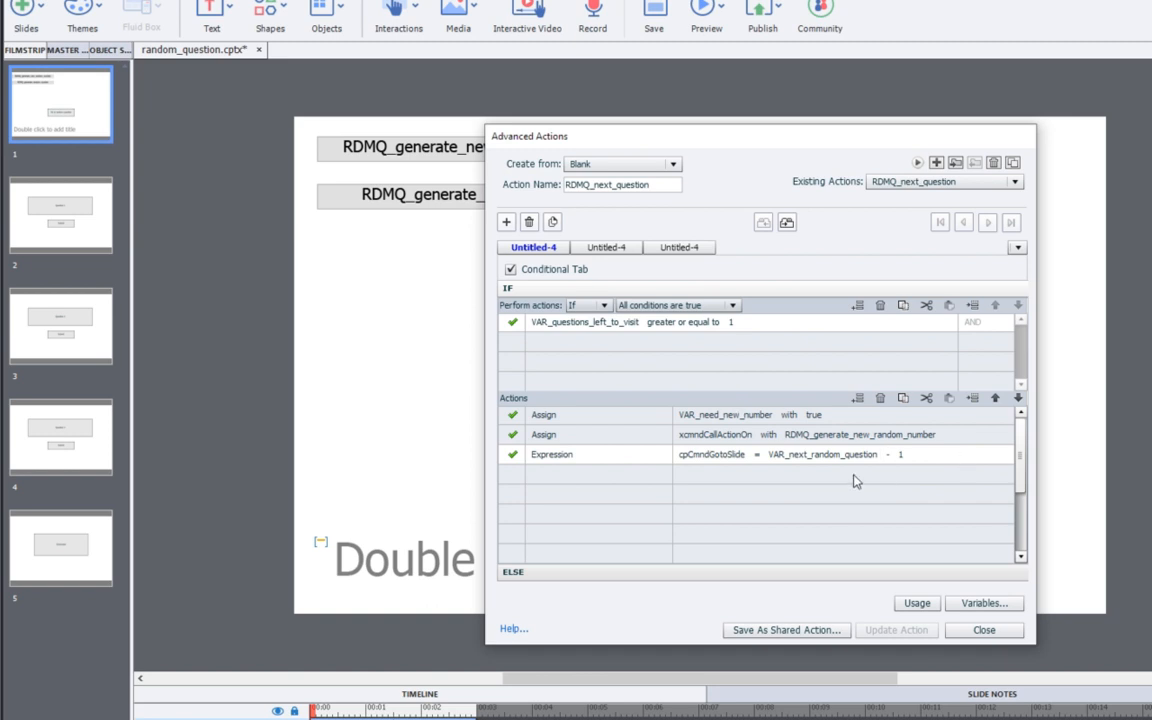
pyautogui.click(676, 571)
pyautogui.click(672, 287)
pyautogui.click(952, 183)
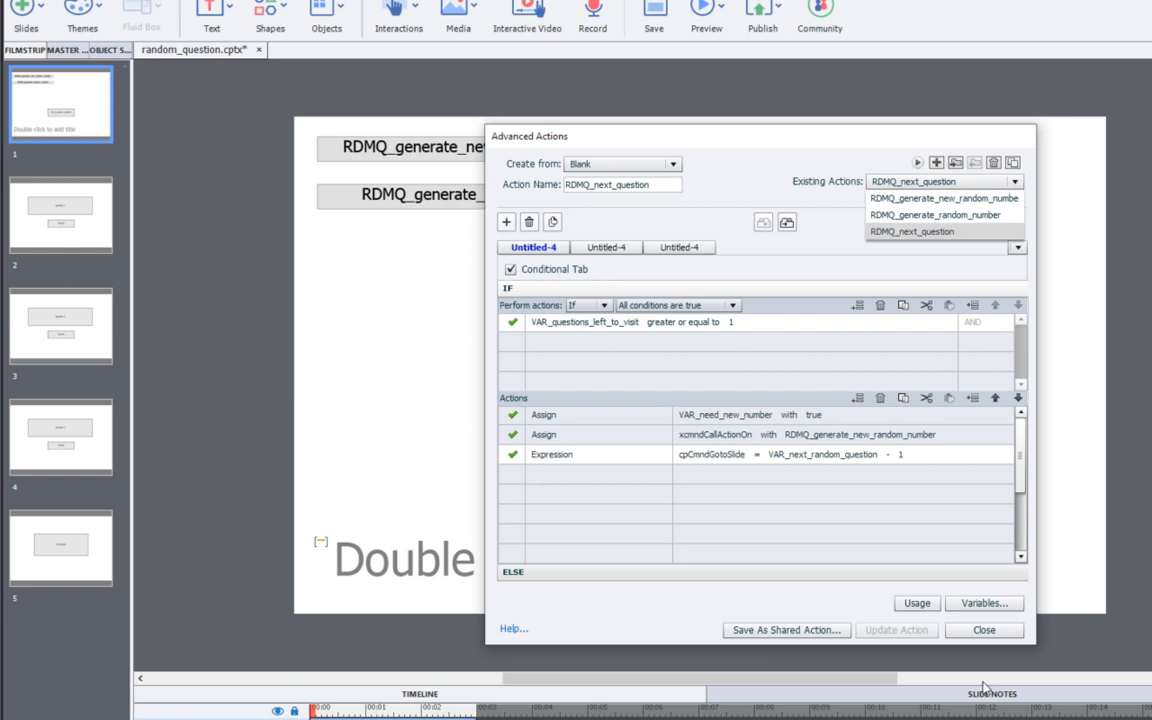
pyautogui.click(988, 629)
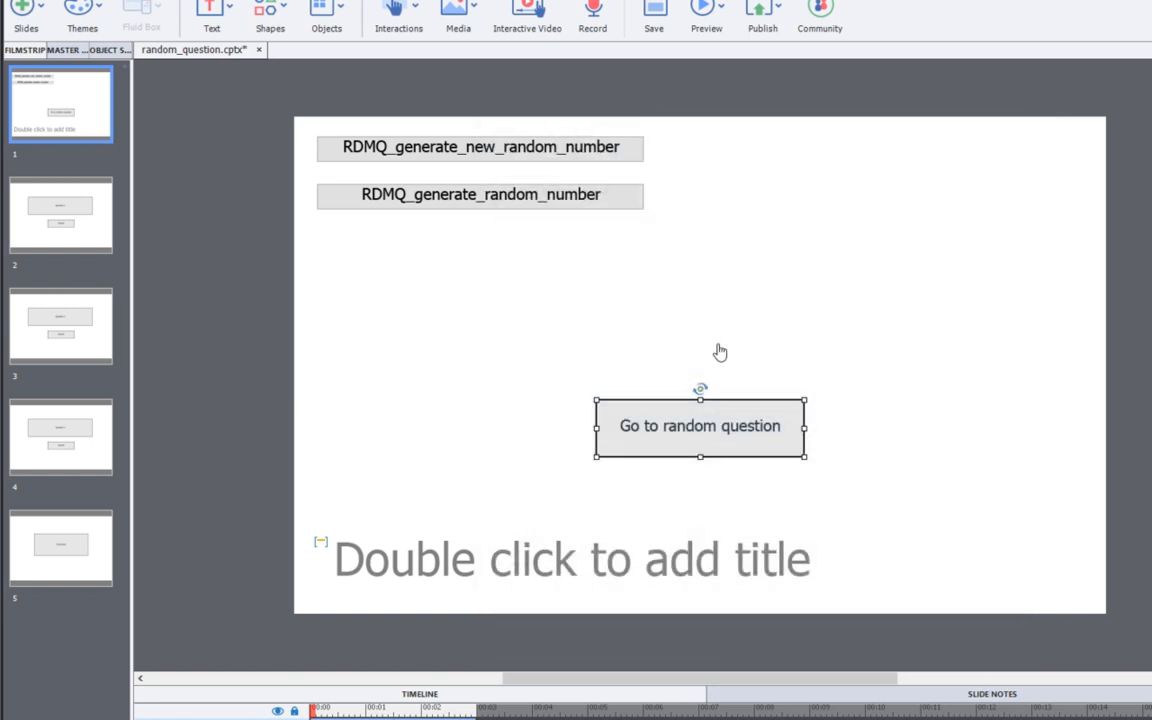
# Step: Review the first decision's IF part in RDMQ_generate_new_random_number and the first two decisions of RDMQ_generate_random_number
pyautogui.click(530, 160)
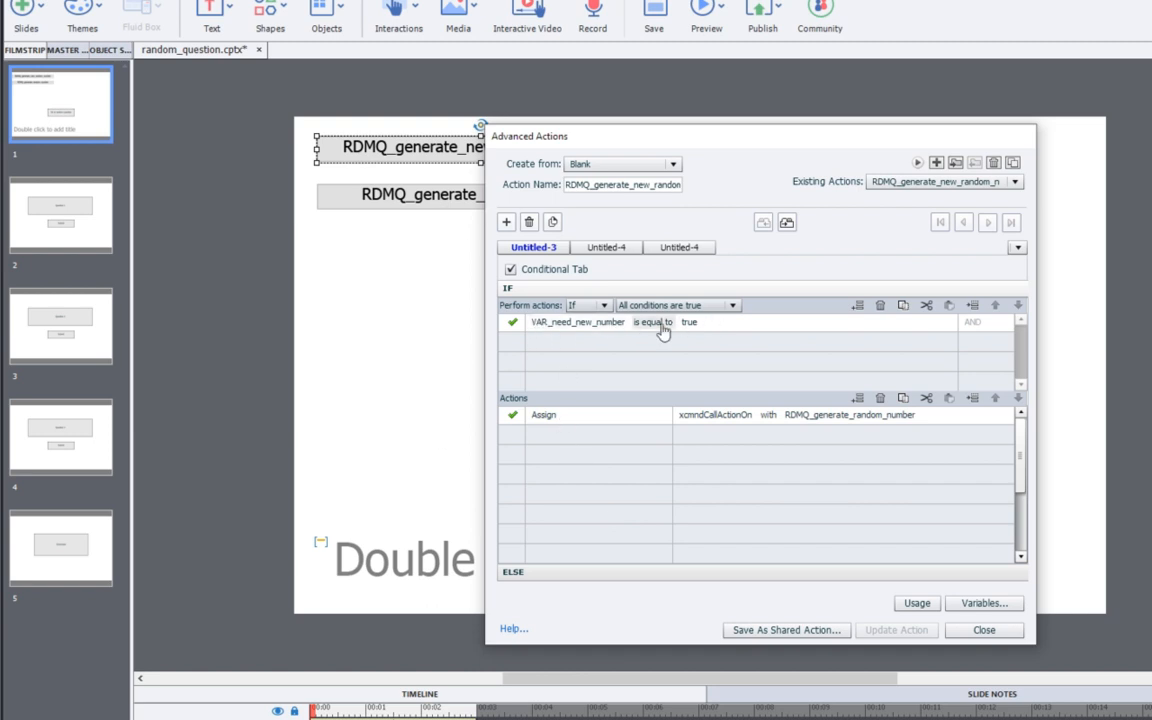
pyautogui.moveTo(588, 121); pyautogui.dragTo(722, 121)
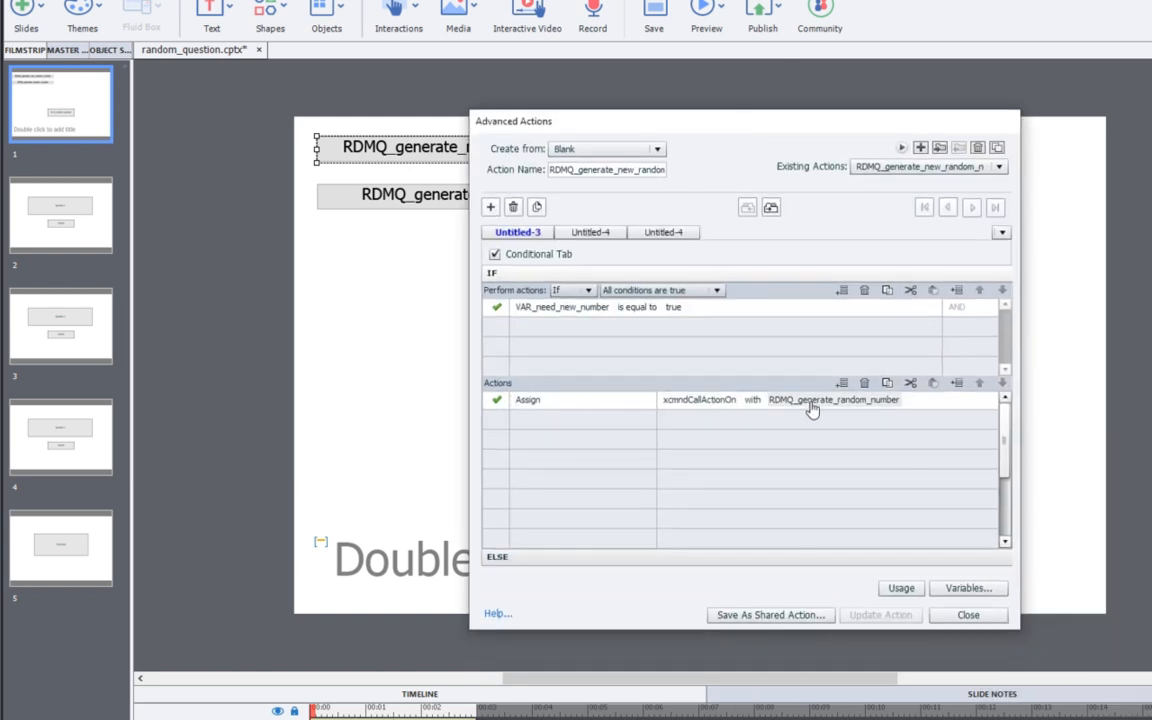
pyautogui.click(935, 168)
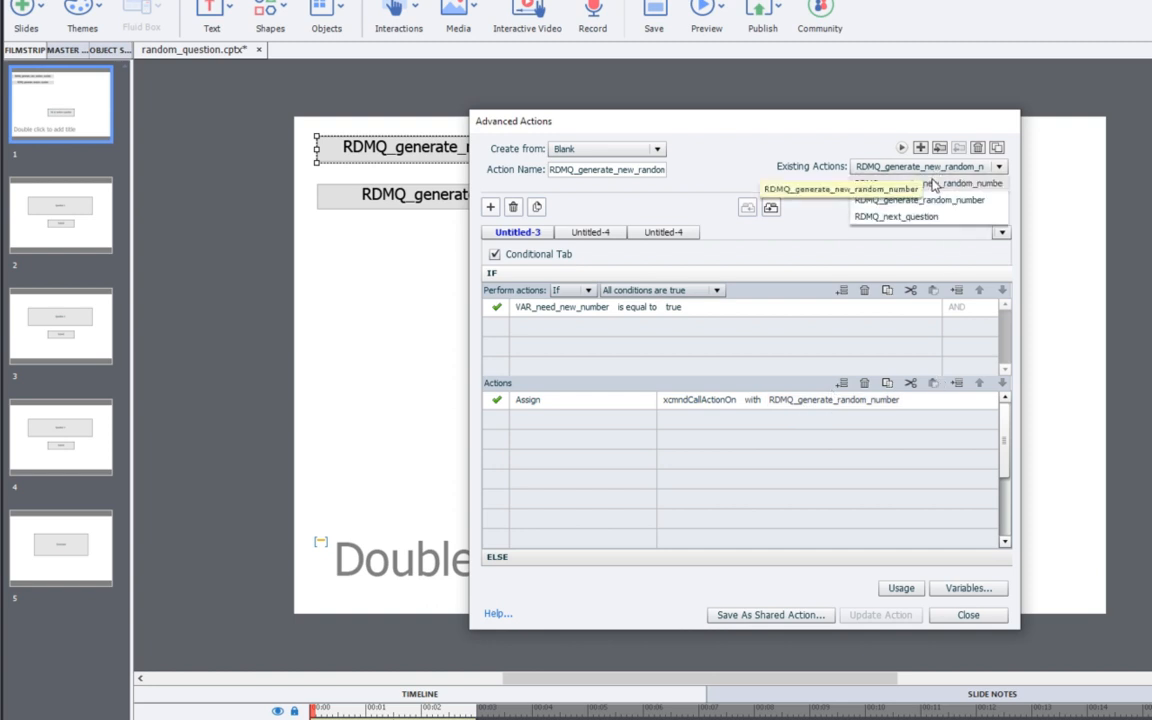
pyautogui.click(830, 200)
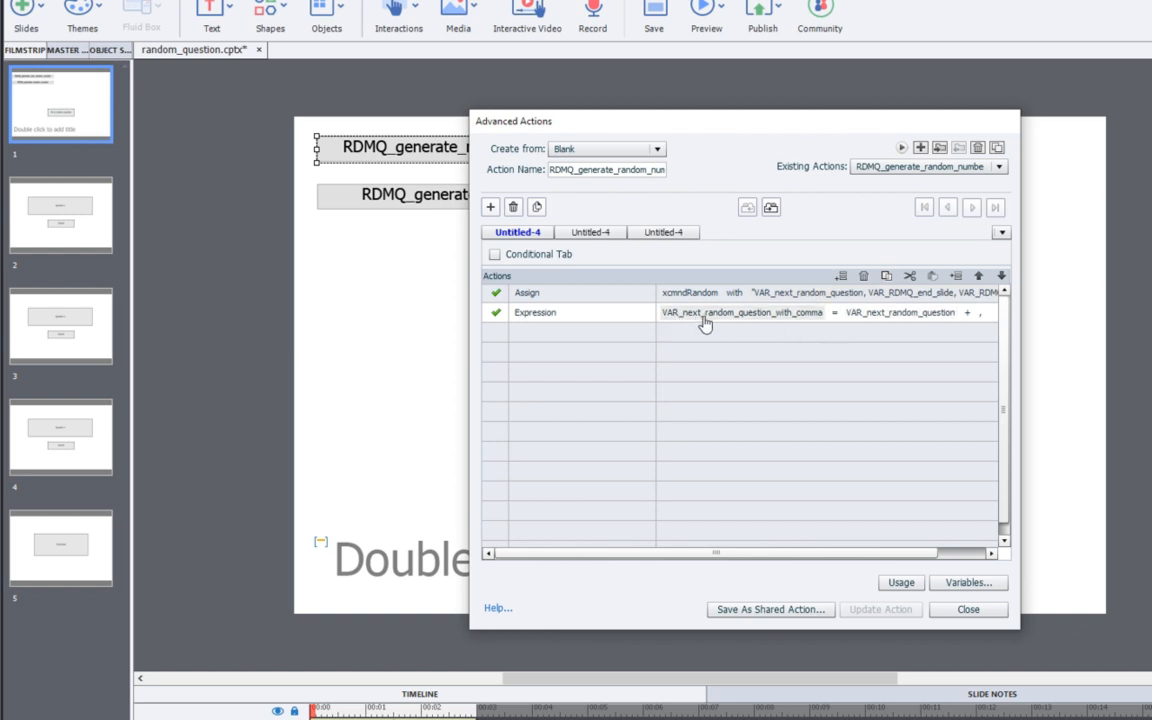
pyautogui.moveTo(929, 552); pyautogui.dragTo(1004, 552)
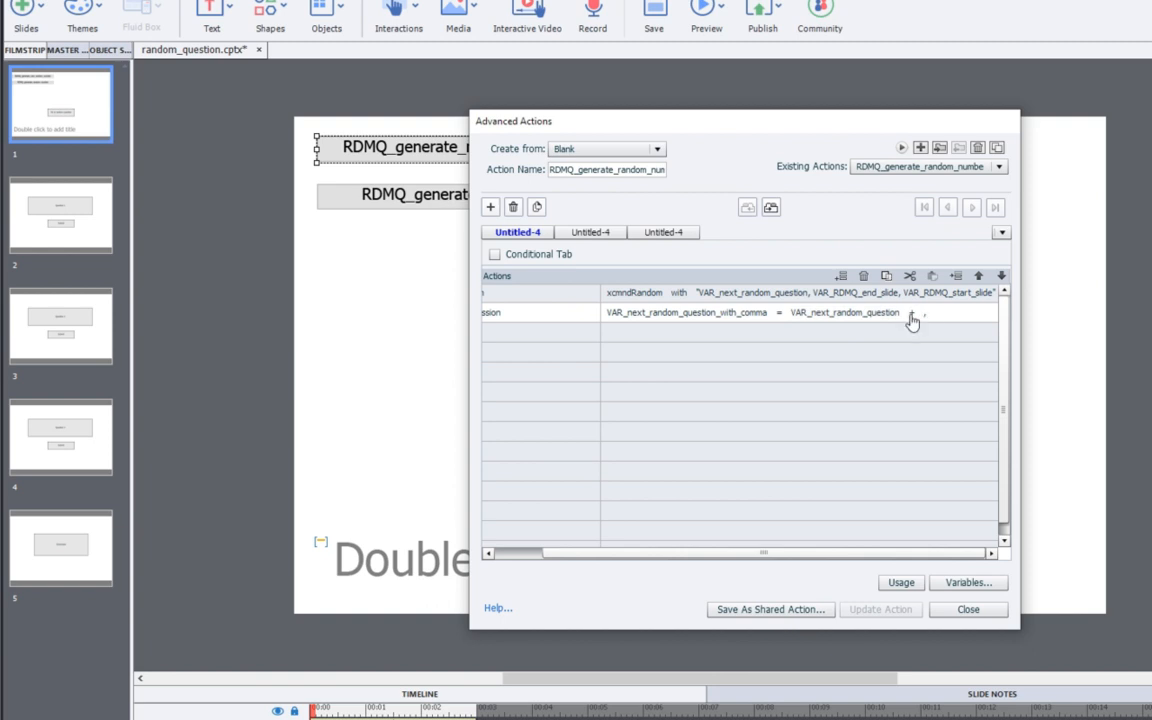
pyautogui.click(591, 232)
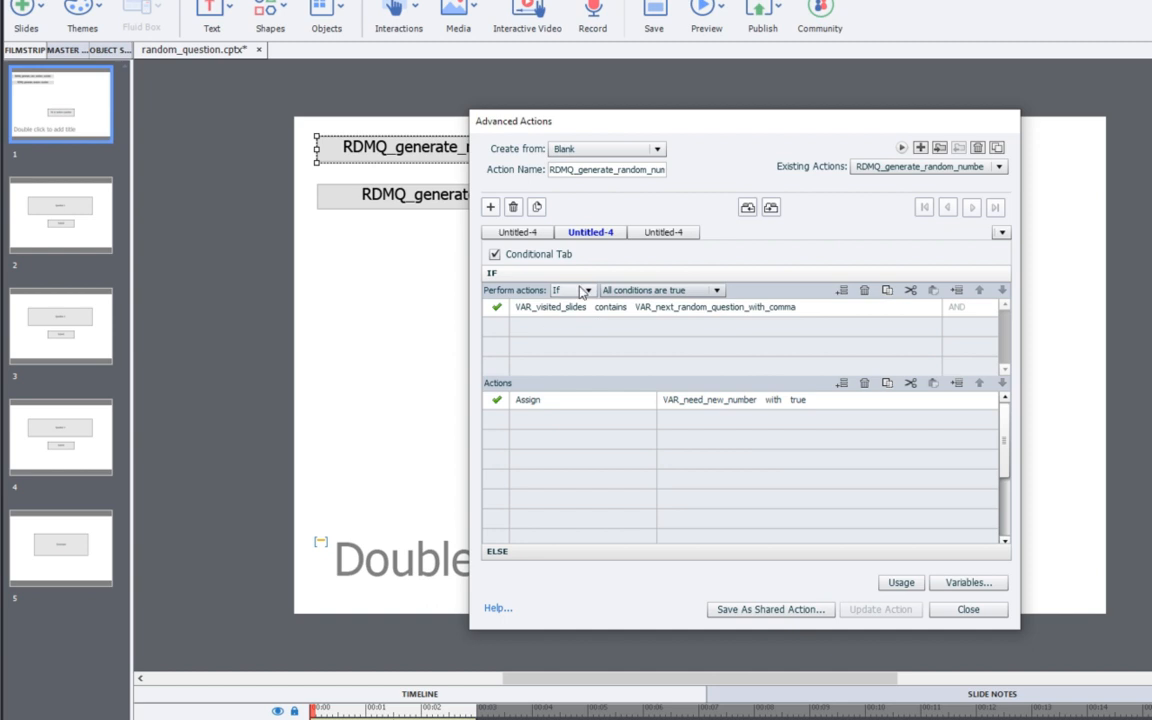
pyautogui.click(555, 552)
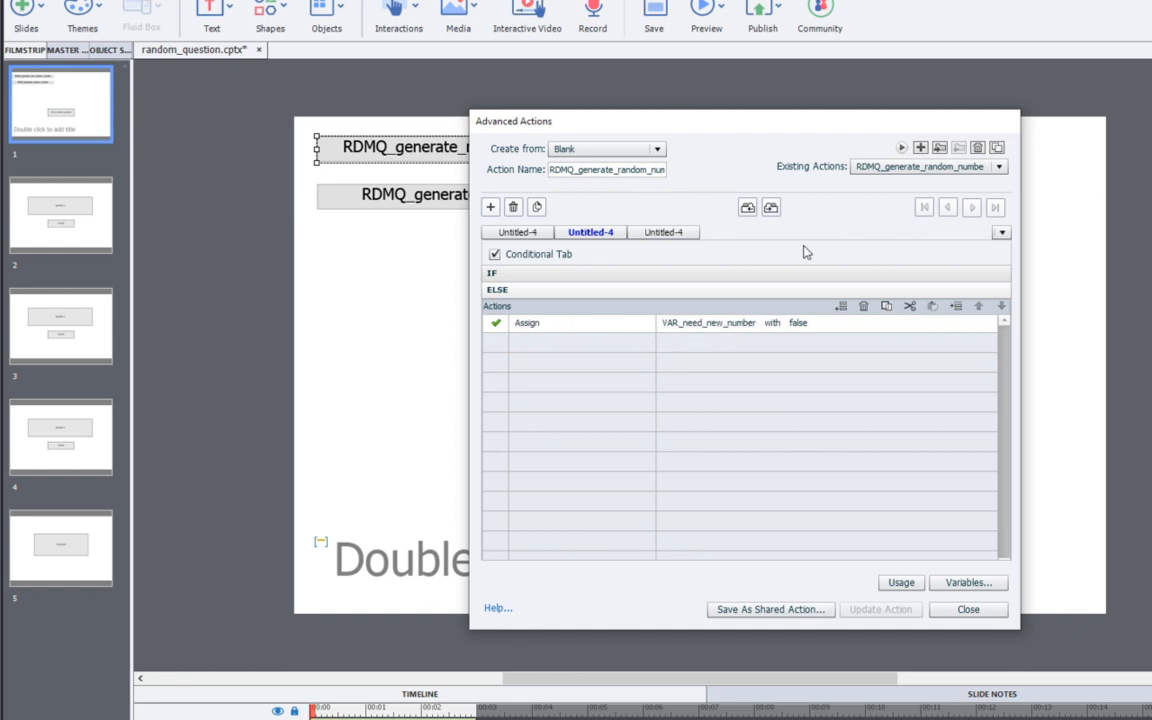
# Step: Review the third decision of RDMQ_generate_random_number and the first decision's IF and ELSE parts in RDMQ_generate_new_random_number
pyautogui.moveTo(716, 122); pyautogui.dragTo(1007, 134)
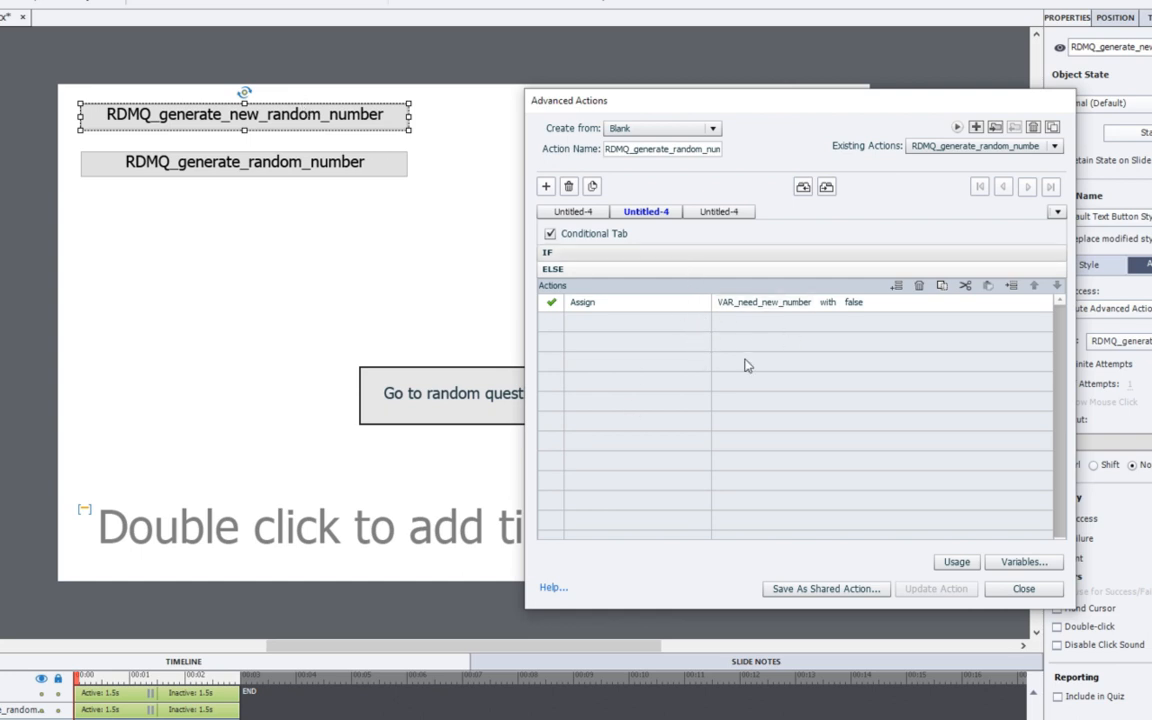
pyautogui.click(704, 213)
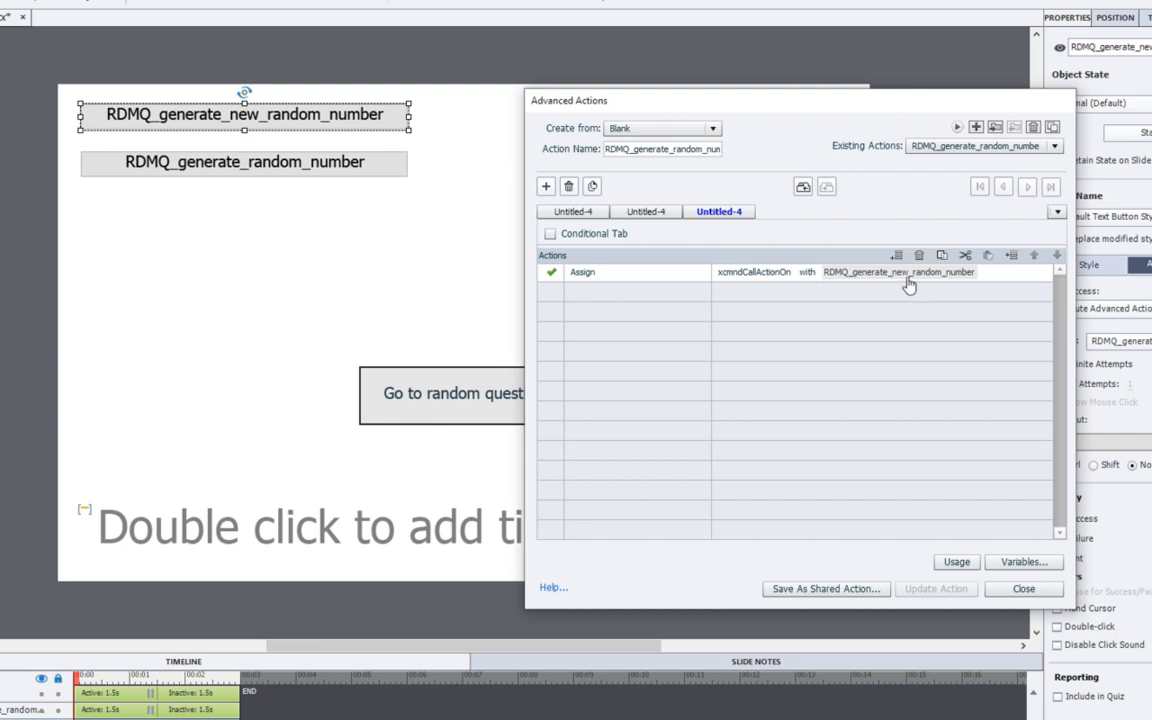
pyautogui.click(1000, 147)
pyautogui.click(1018, 163)
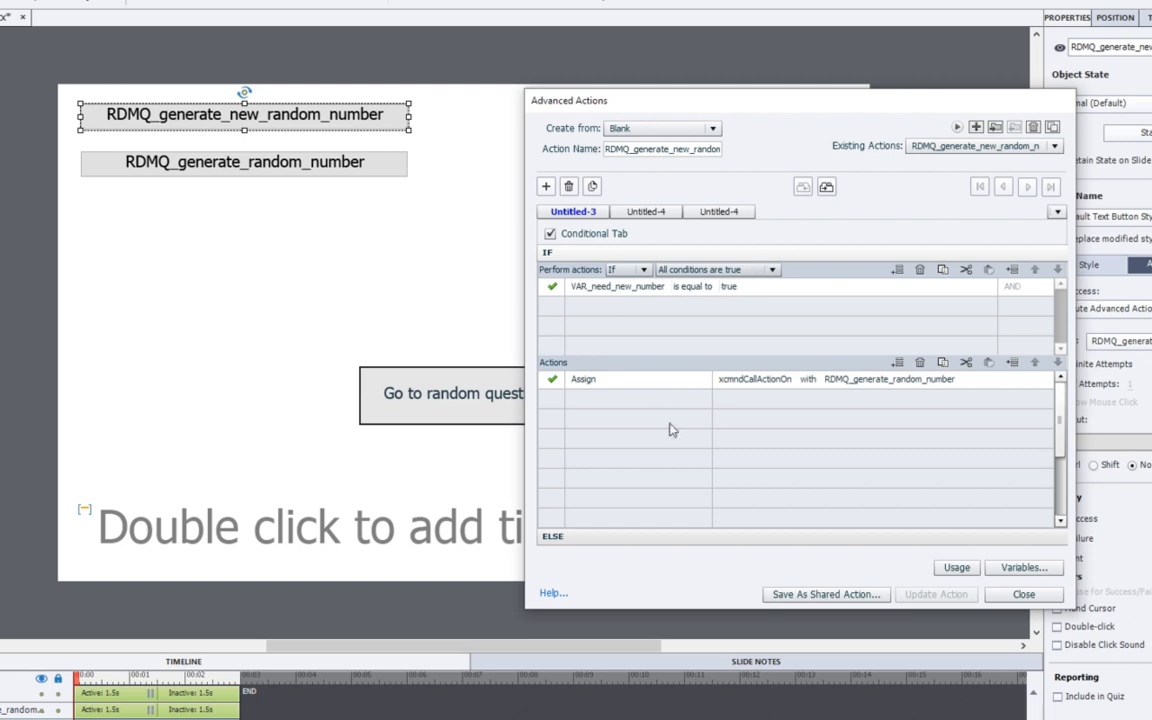
pyautogui.click(588, 537)
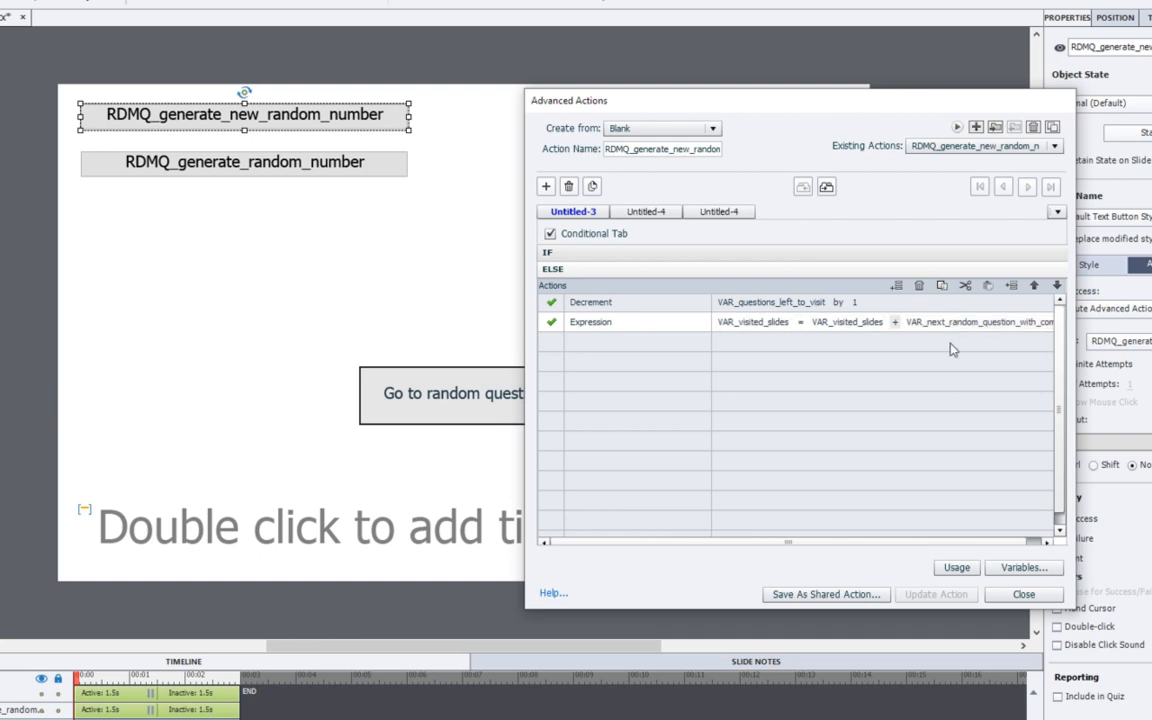
# Step: Review the first decision's IF part in RDMQ_next_question, selecting the action row that calls RDMQ_generate_new_random_number
pyautogui.click(972, 148)
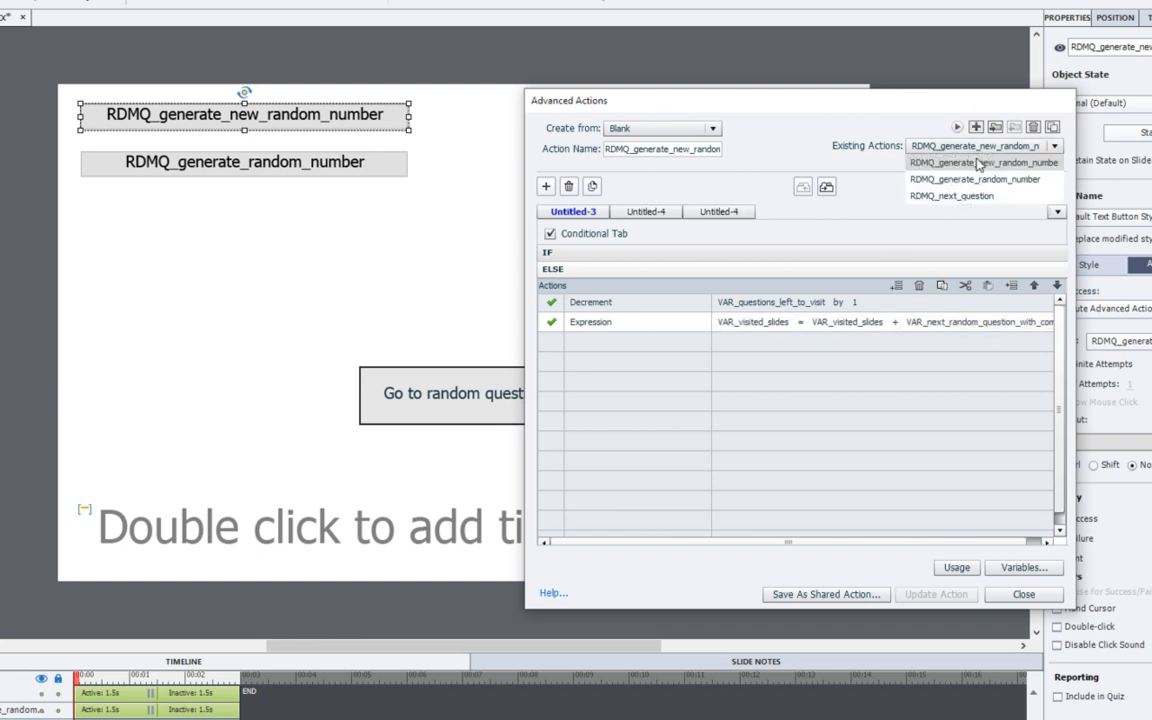
pyautogui.click(930, 188)
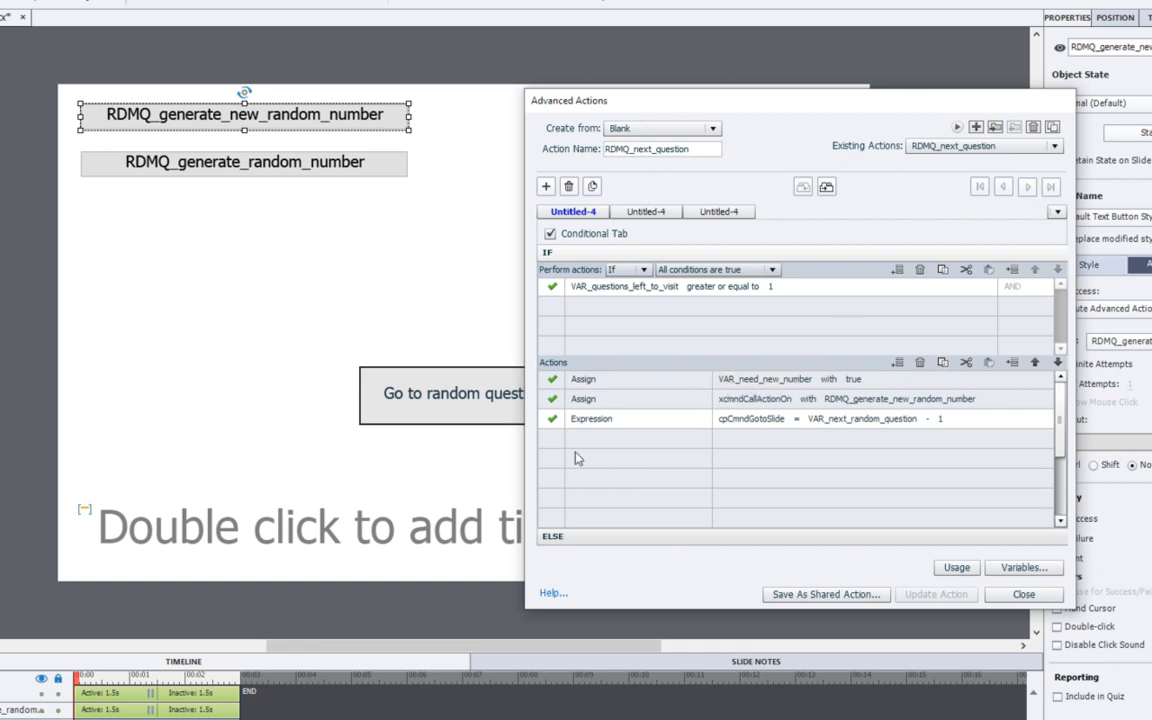
pyautogui.click(672, 402)
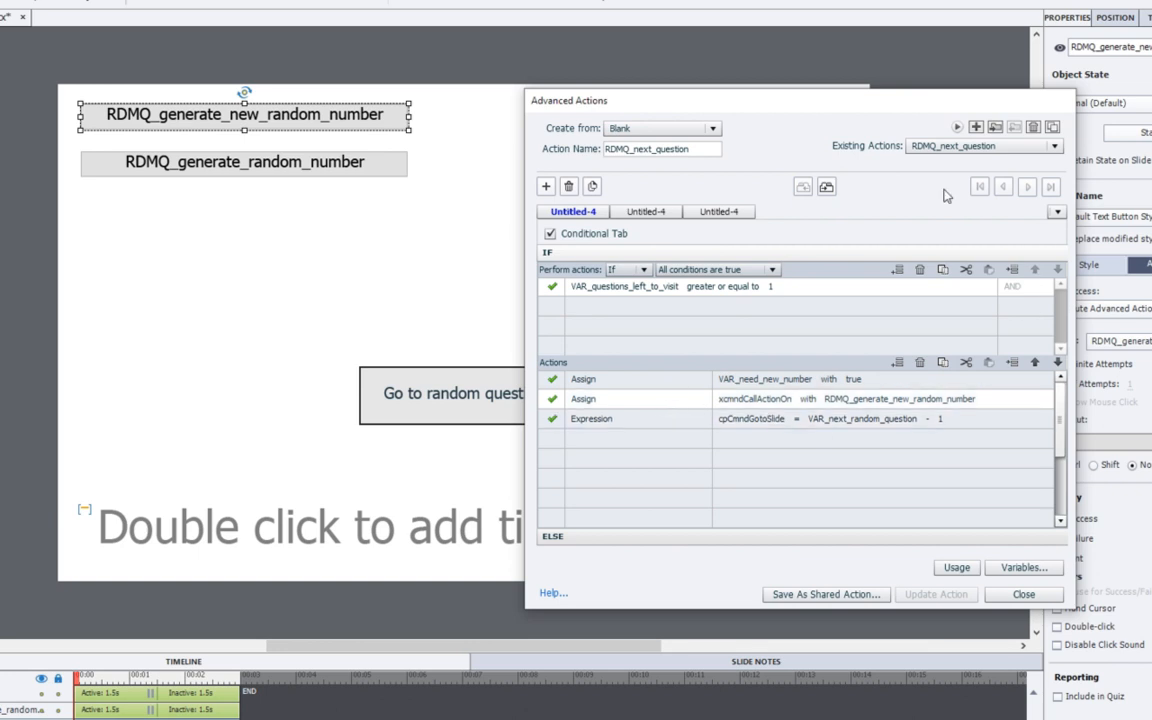
# Step: Trace the call from RDMQ_generate_new_random_number into RDMQ_generate_random_number and review its three decisions in order
pyautogui.click(1000, 146)
pyautogui.click(1017, 166)
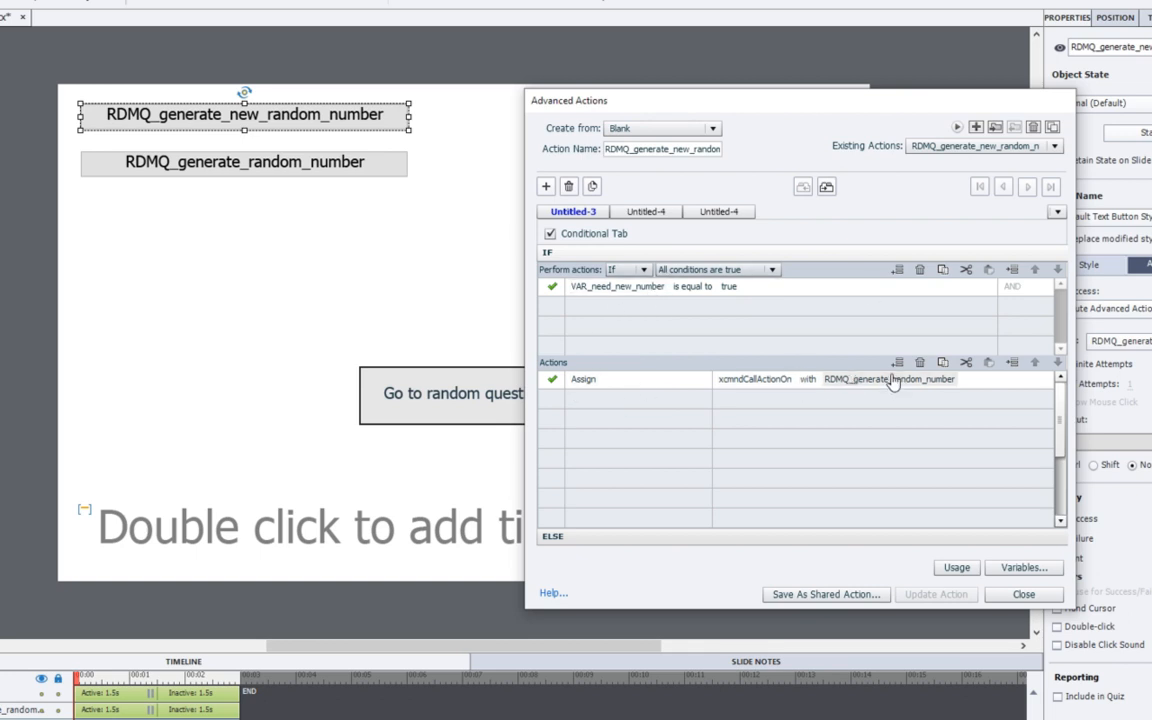
pyautogui.click(1000, 146)
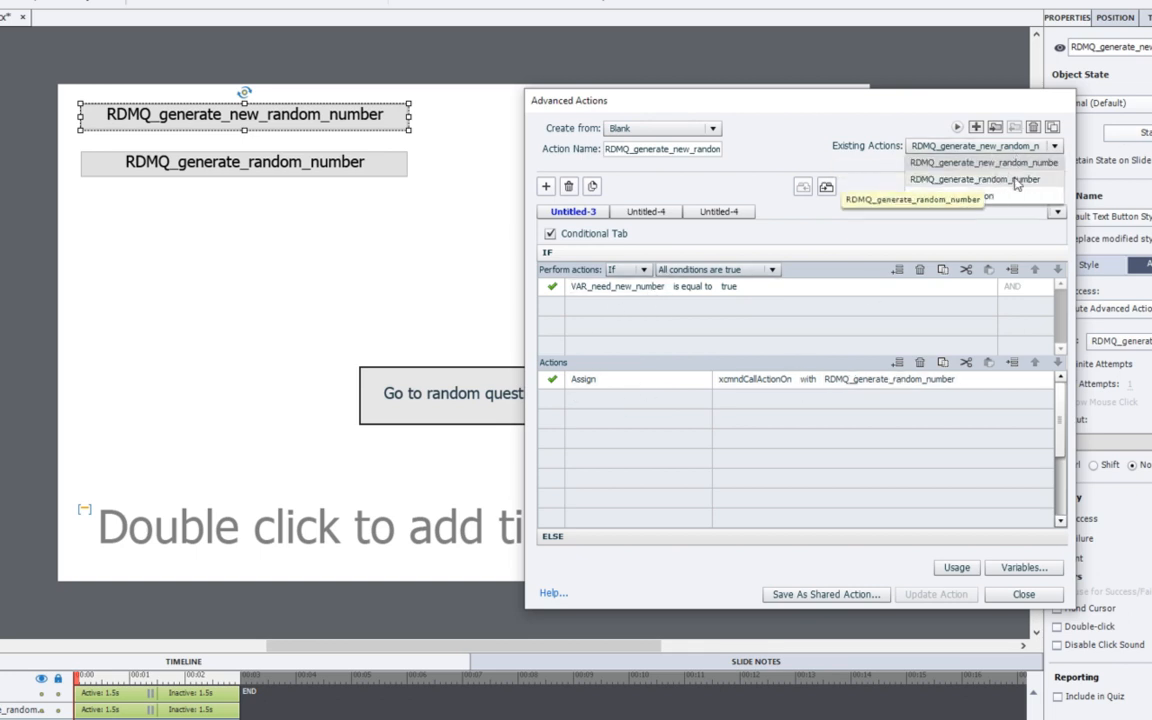
pyautogui.click(1015, 179)
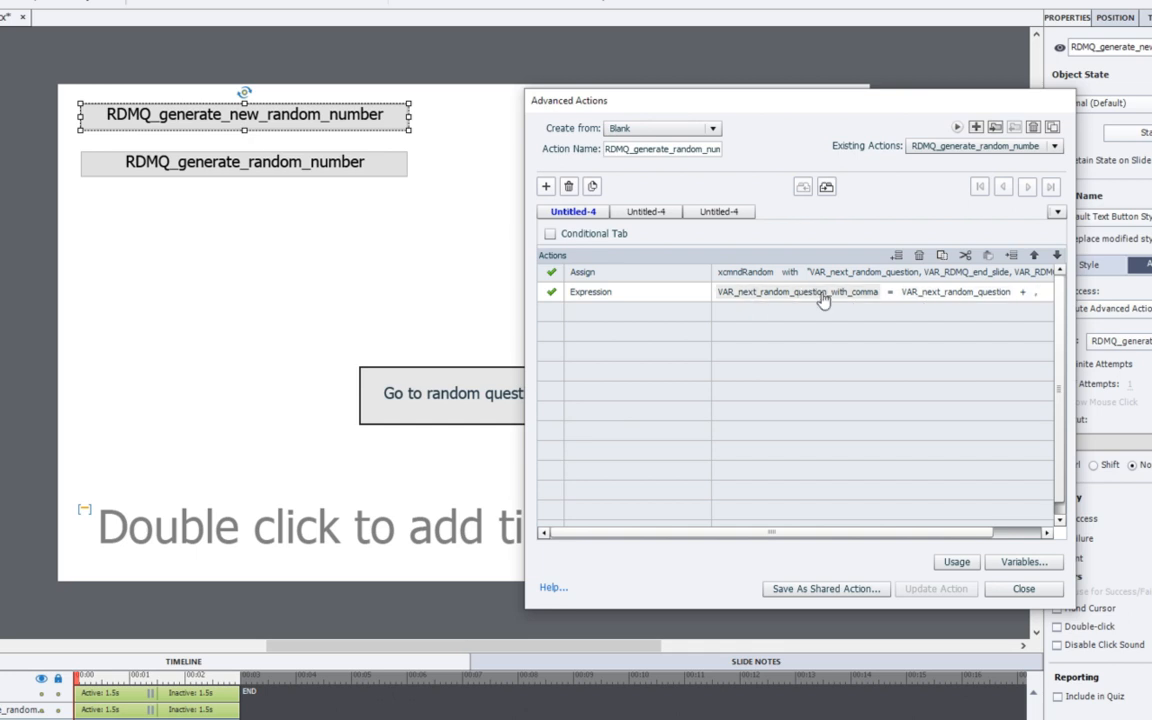
pyautogui.click(646, 212)
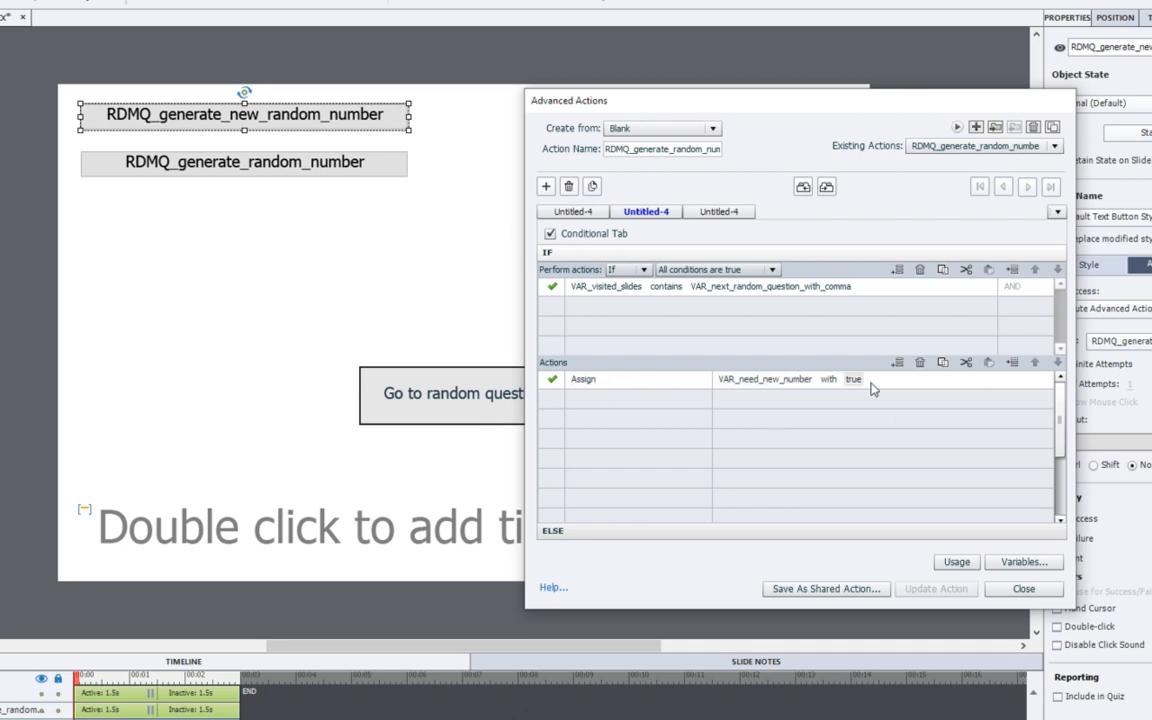
pyautogui.click(722, 212)
# Step: Retrace the loop through the IF part of RDMQ_generate_new_random_number and the three decisions of RDMQ_generate_random_number
pyautogui.click(980, 146)
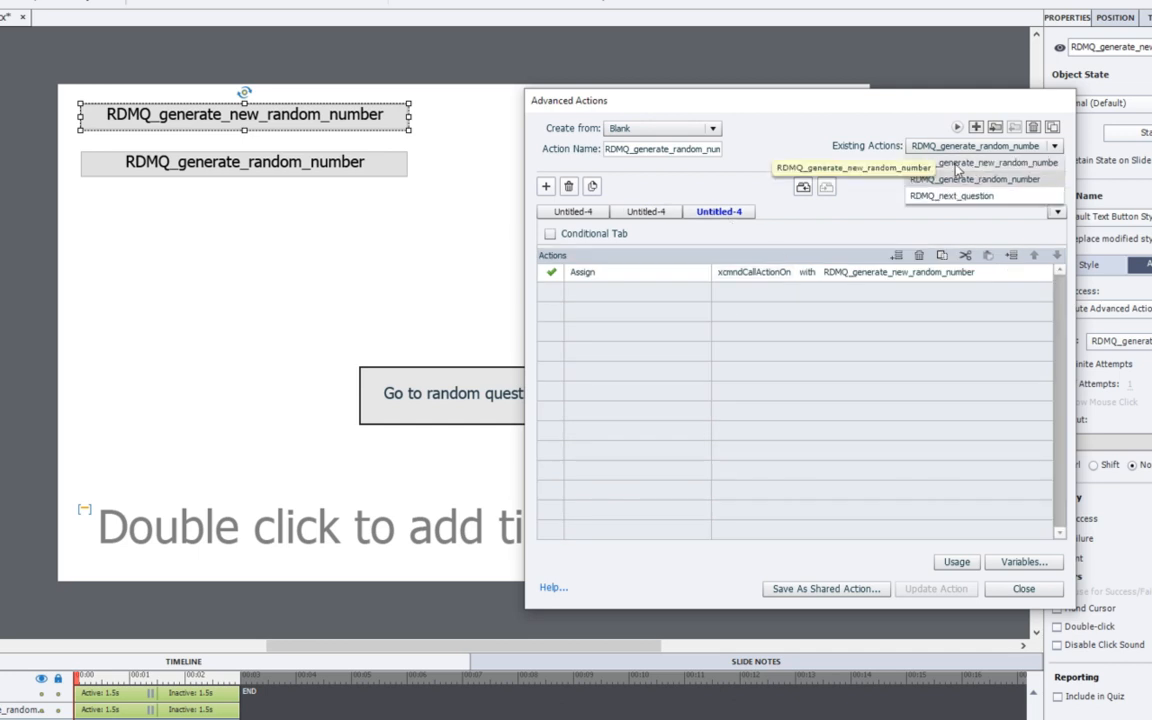
pyautogui.click(900, 167)
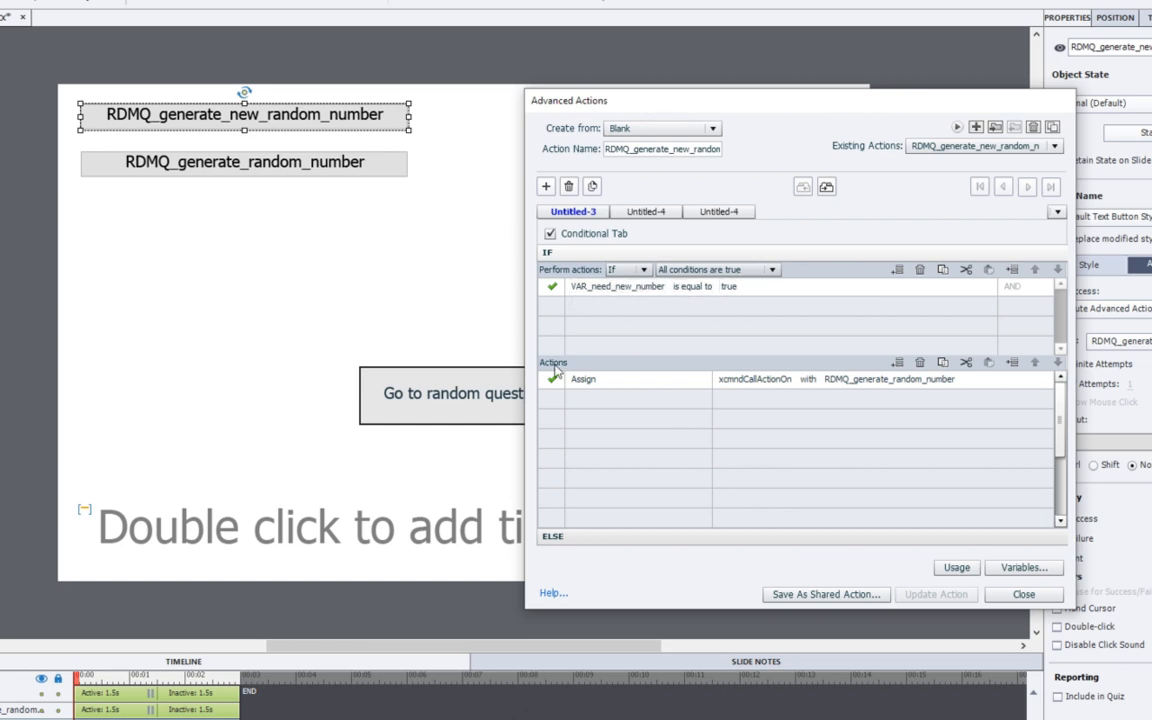
pyautogui.click(980, 146)
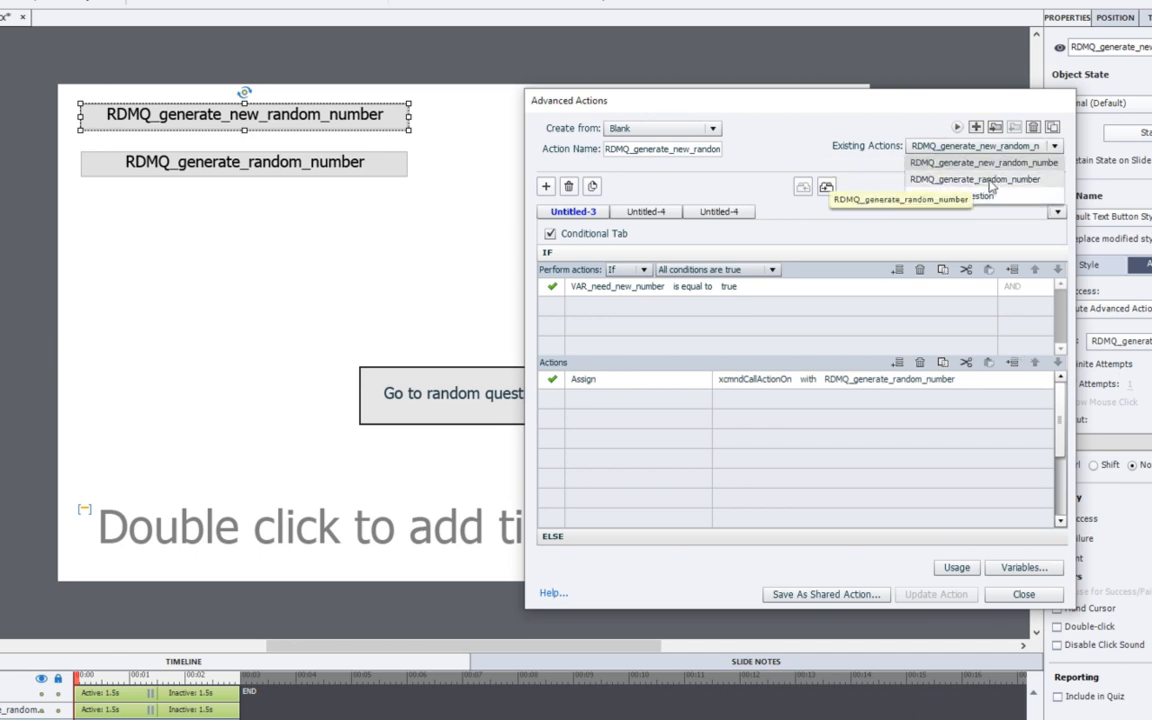
pyautogui.click(960, 164)
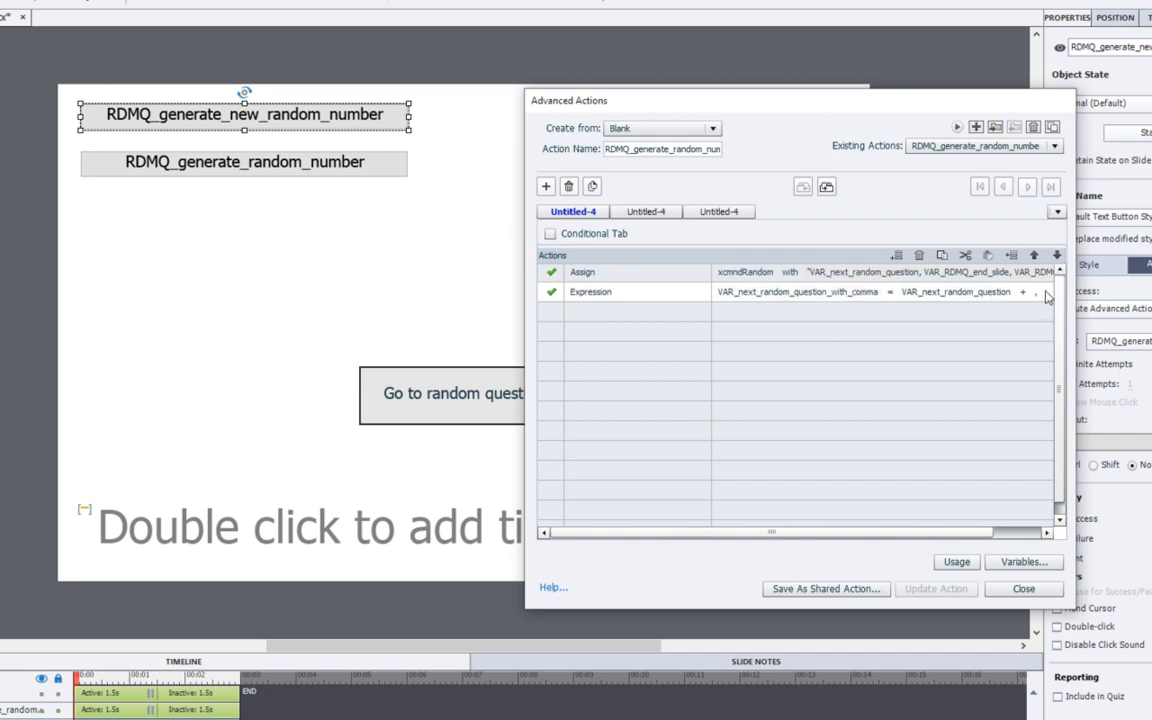
pyautogui.click(655, 213)
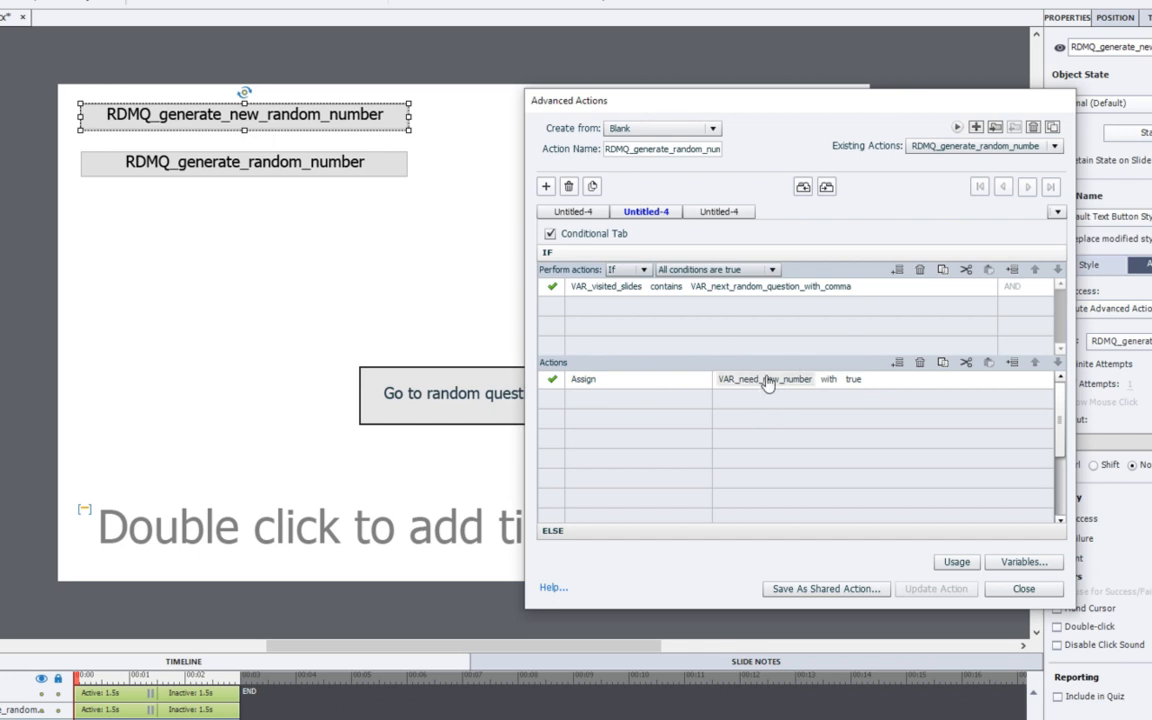
pyautogui.click(719, 211)
# Step: Follow the loop once more from RDMQ_generate_new_random_number through RDMQ_generate_random_number, including the second decision's ELSE part and the third decision
pyautogui.click(973, 148)
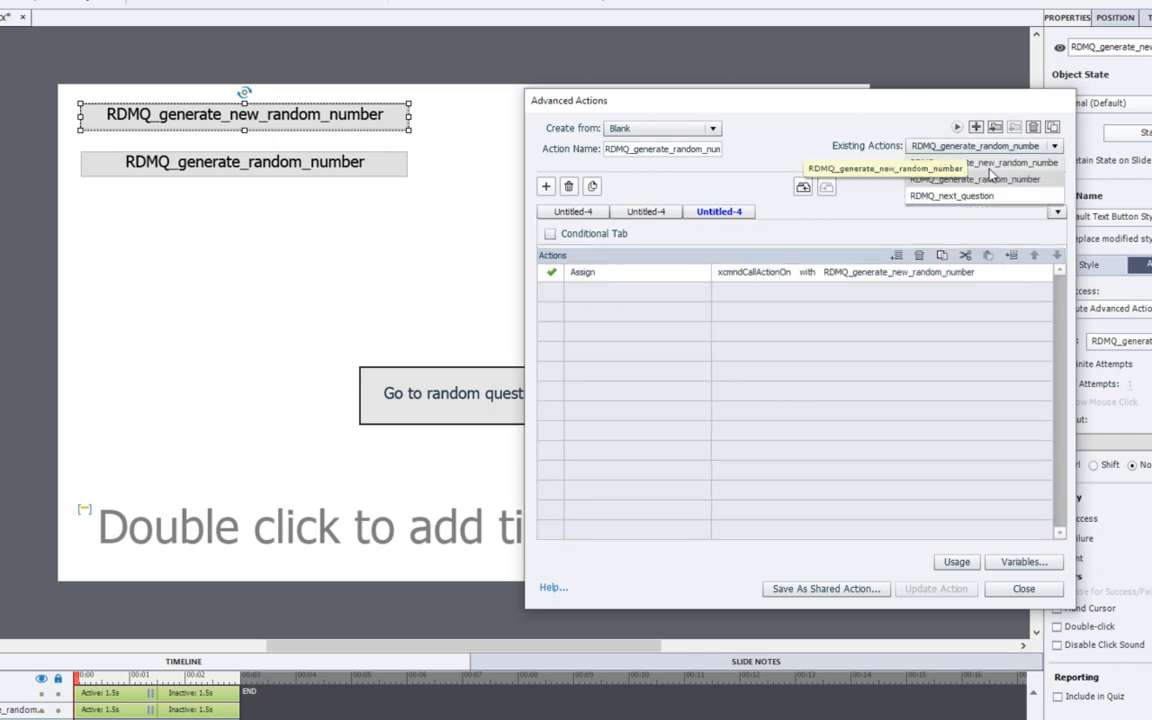
pyautogui.click(930, 160)
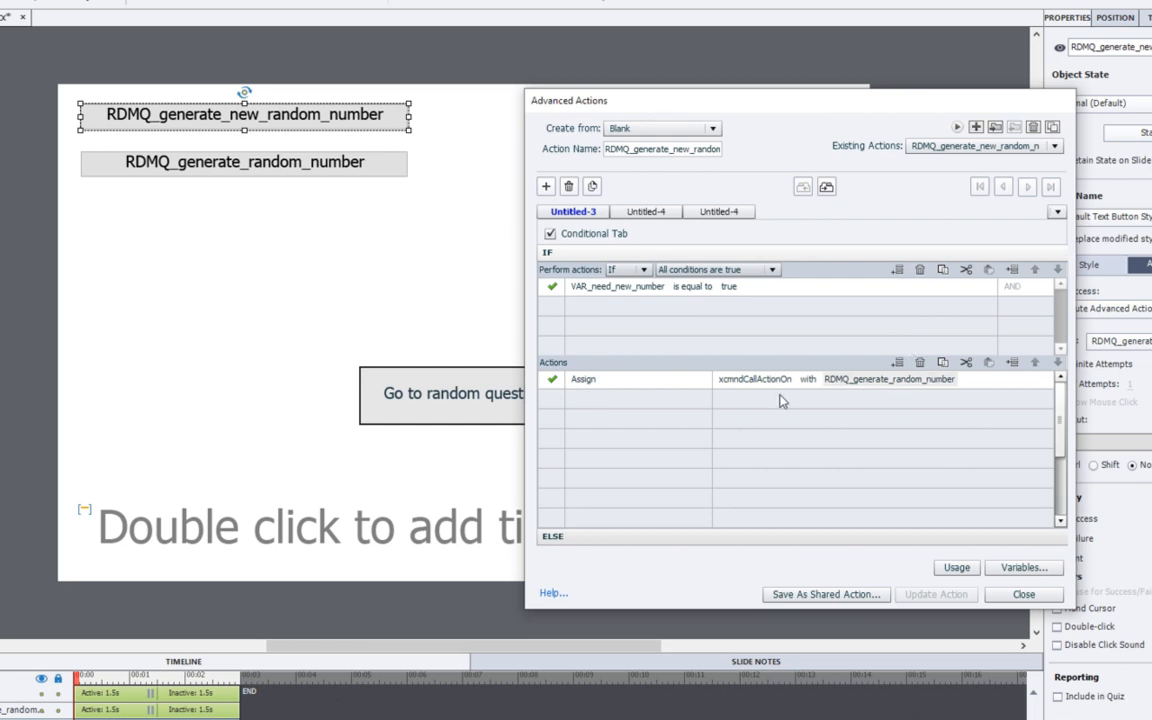
pyautogui.click(975, 146)
pyautogui.click(880, 171)
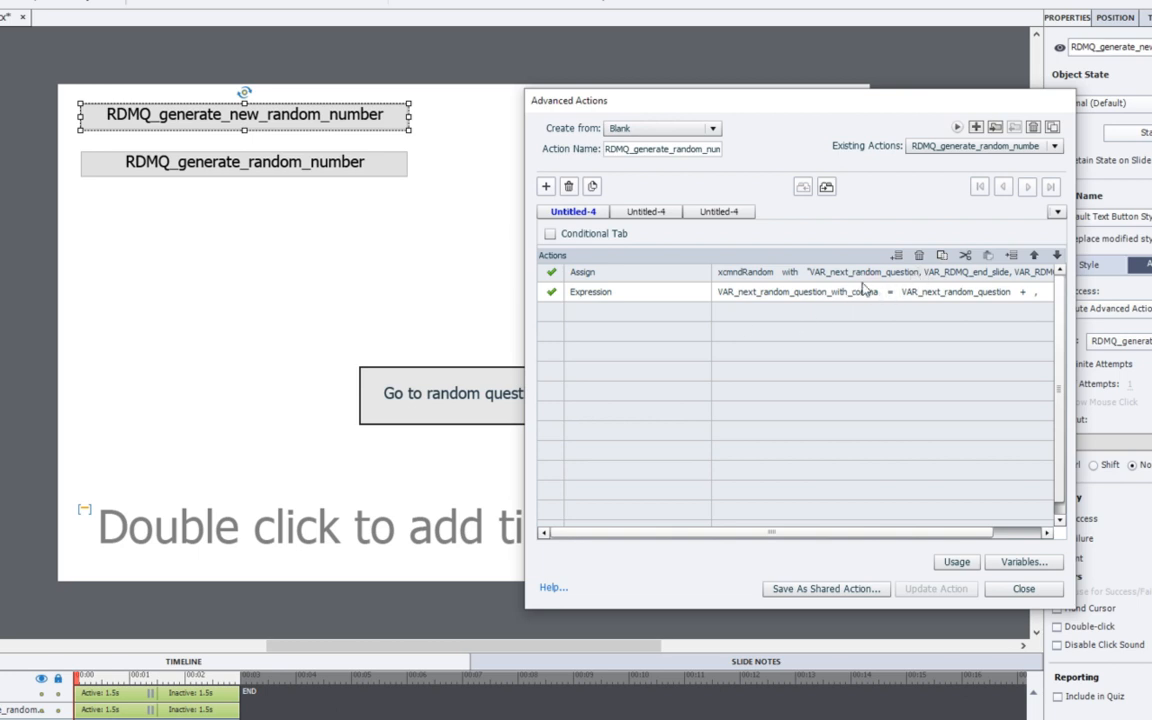
pyautogui.click(643, 215)
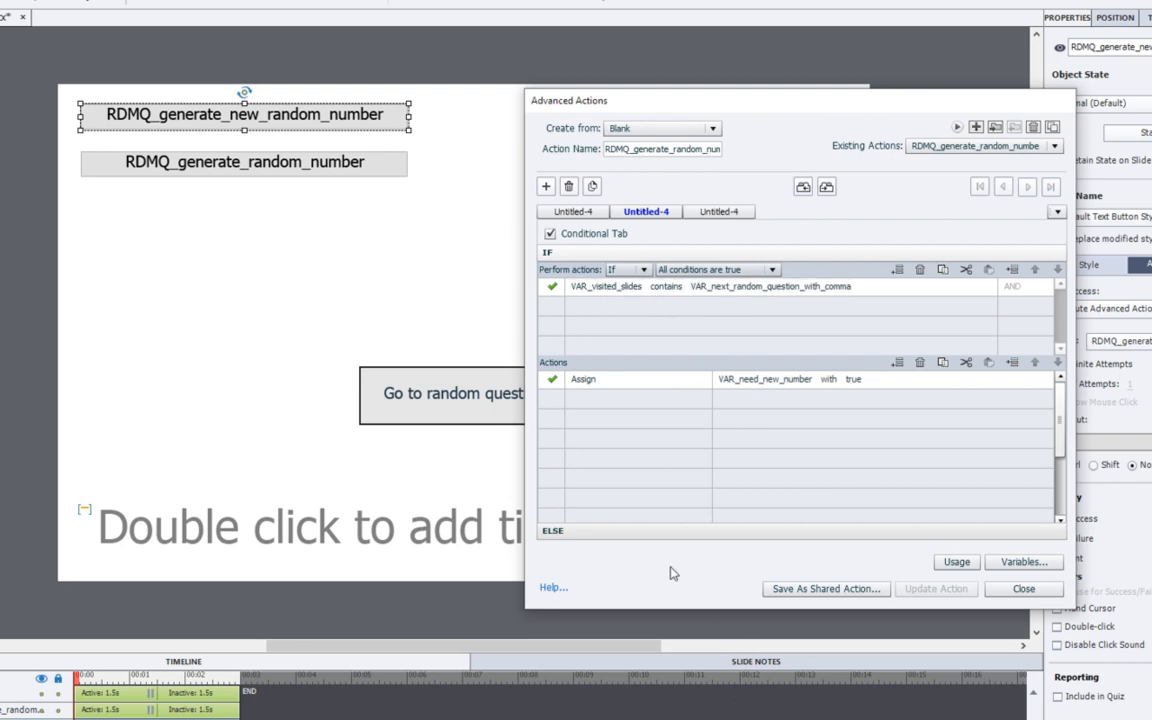
pyautogui.click(674, 531)
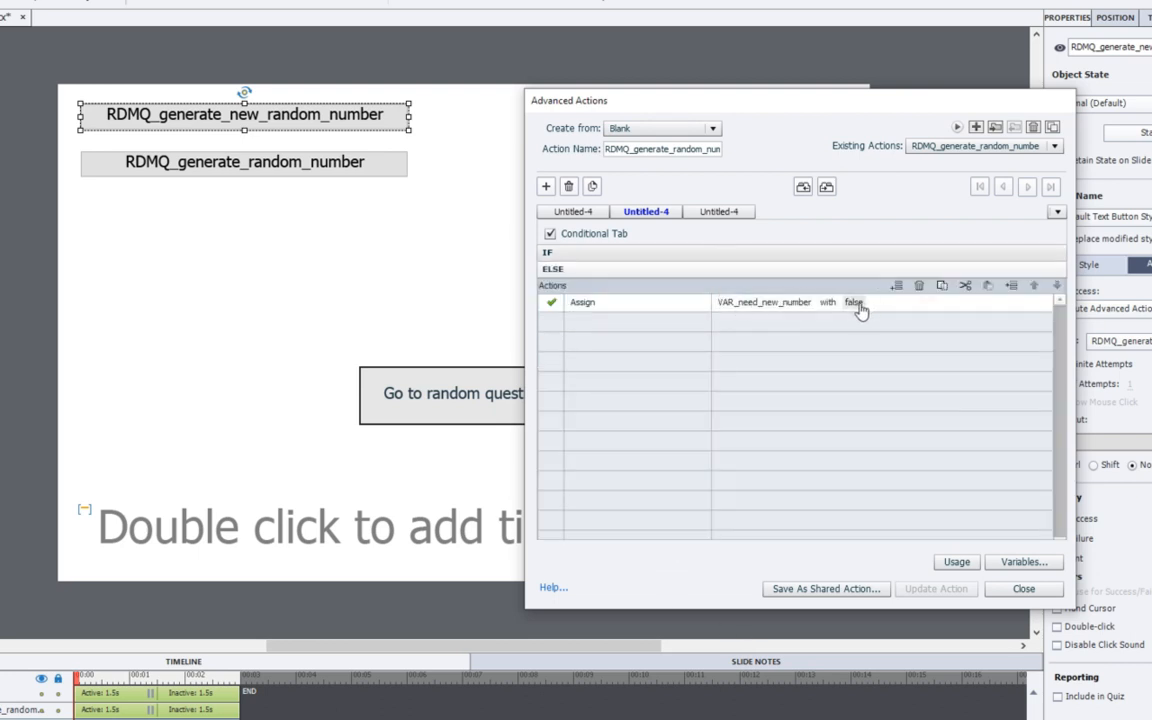
pyautogui.click(712, 212)
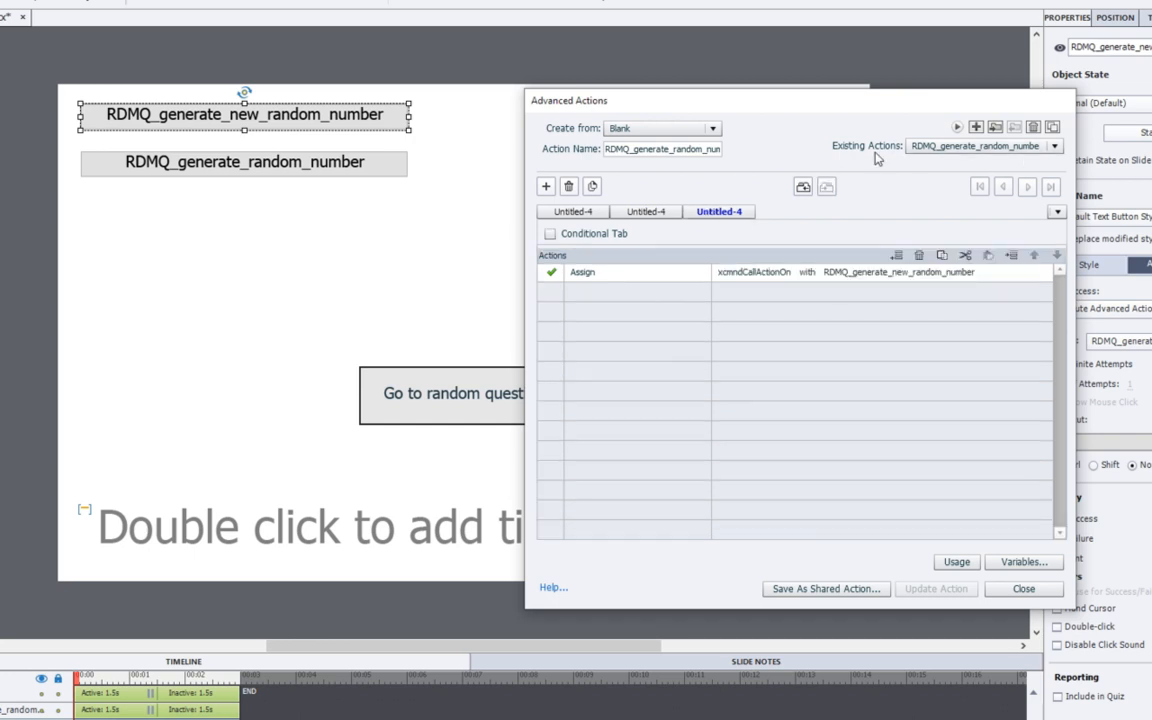